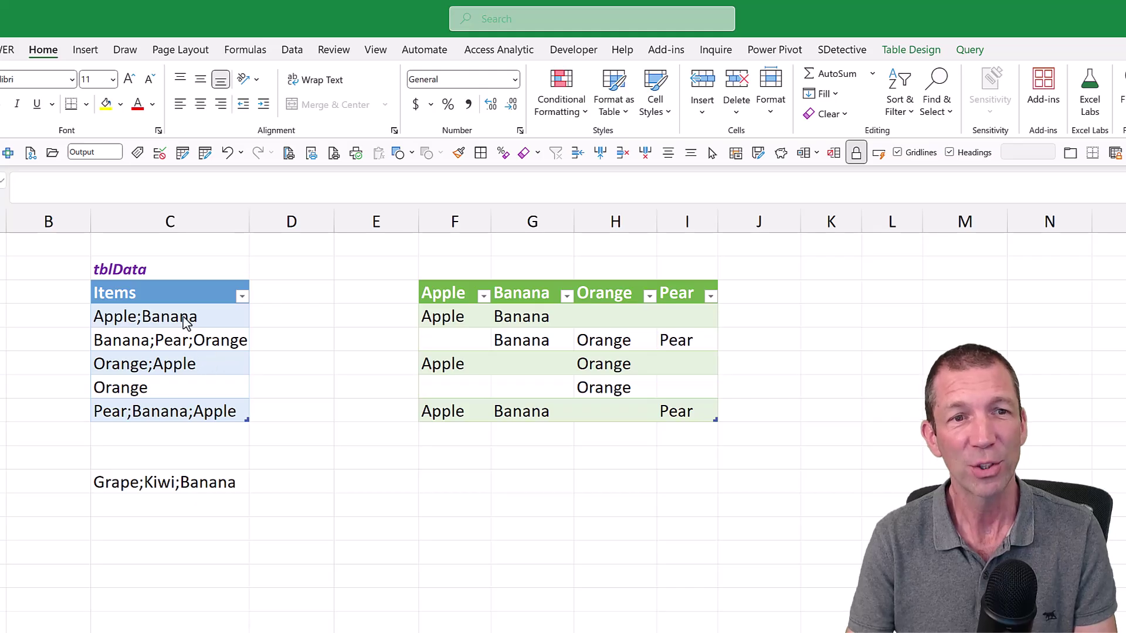
# Compare the semicolon-separated entries in tblData with the output table that lists each fruit in its own column
pyautogui.moveTo(184, 317); pyautogui.dragTo(188, 404)
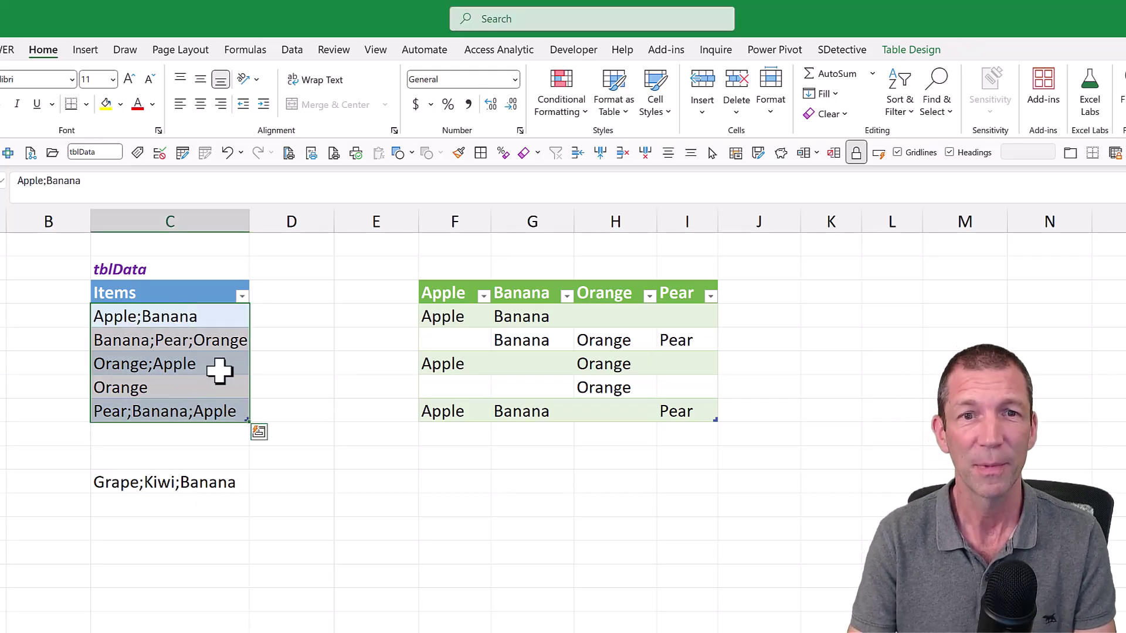
pyautogui.moveTo(472, 320); pyautogui.dragTo(667, 417)
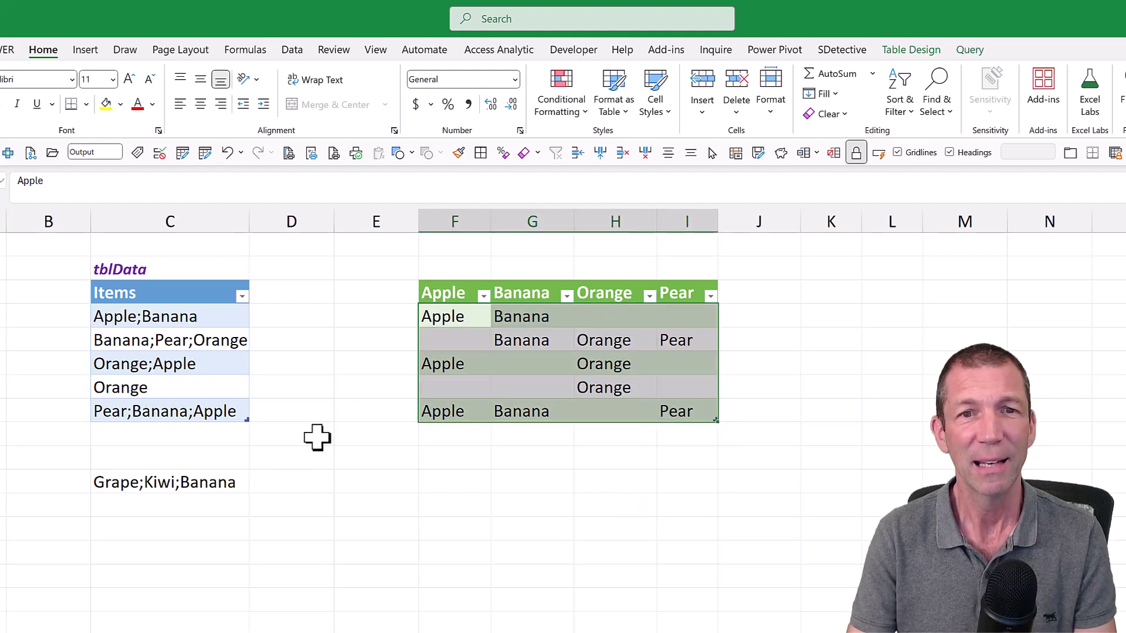
pyautogui.click(147, 339)
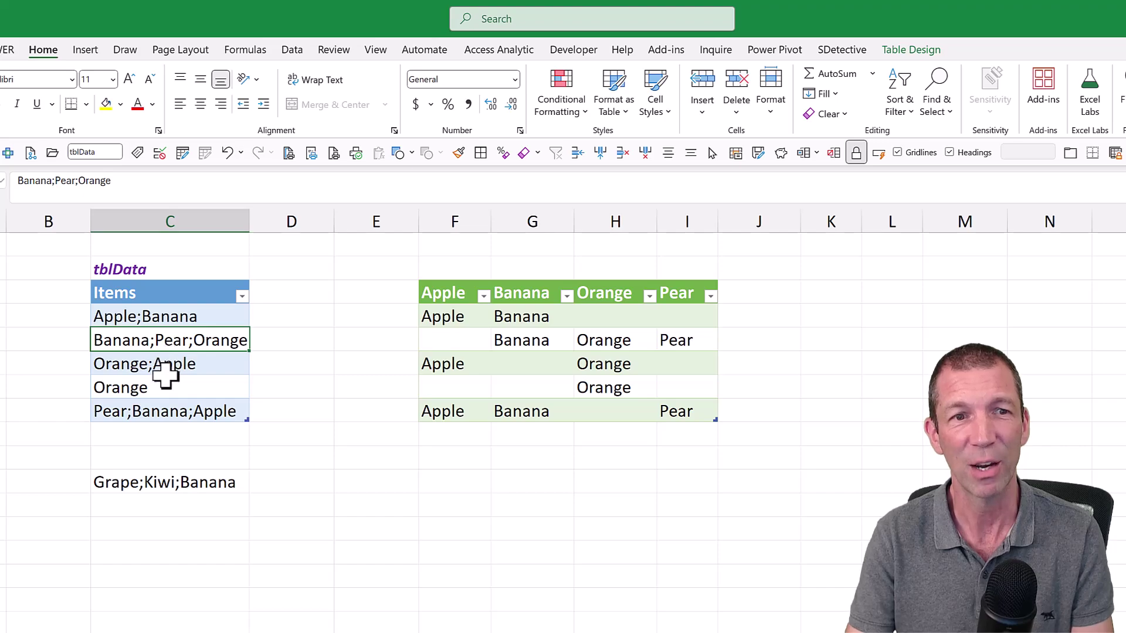
pyautogui.click(157, 361)
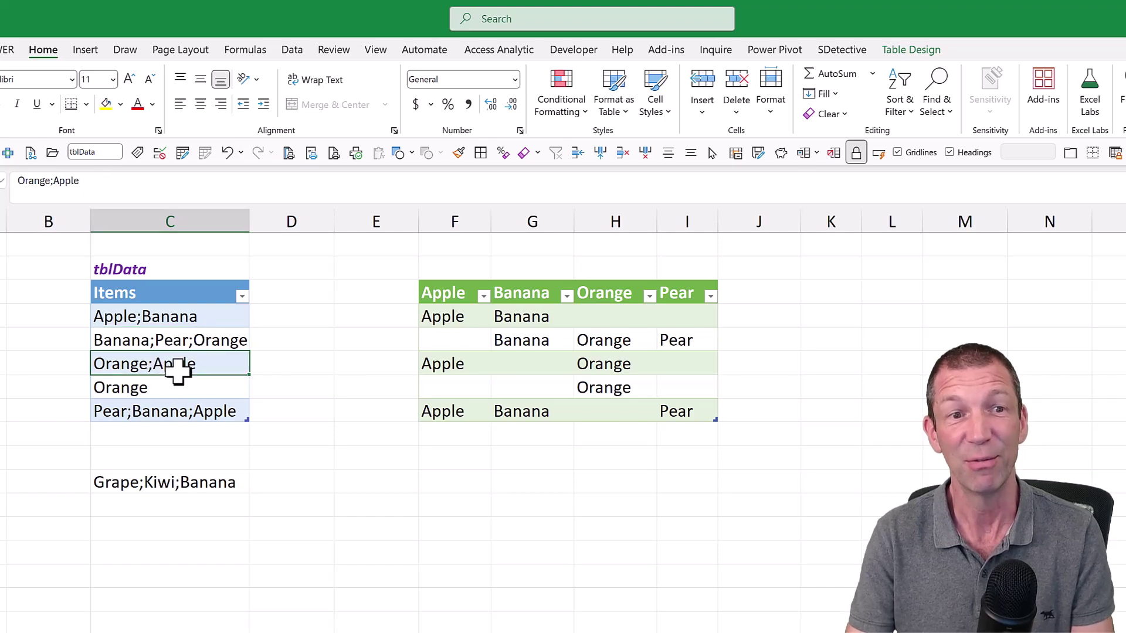
pyautogui.click(166, 387)
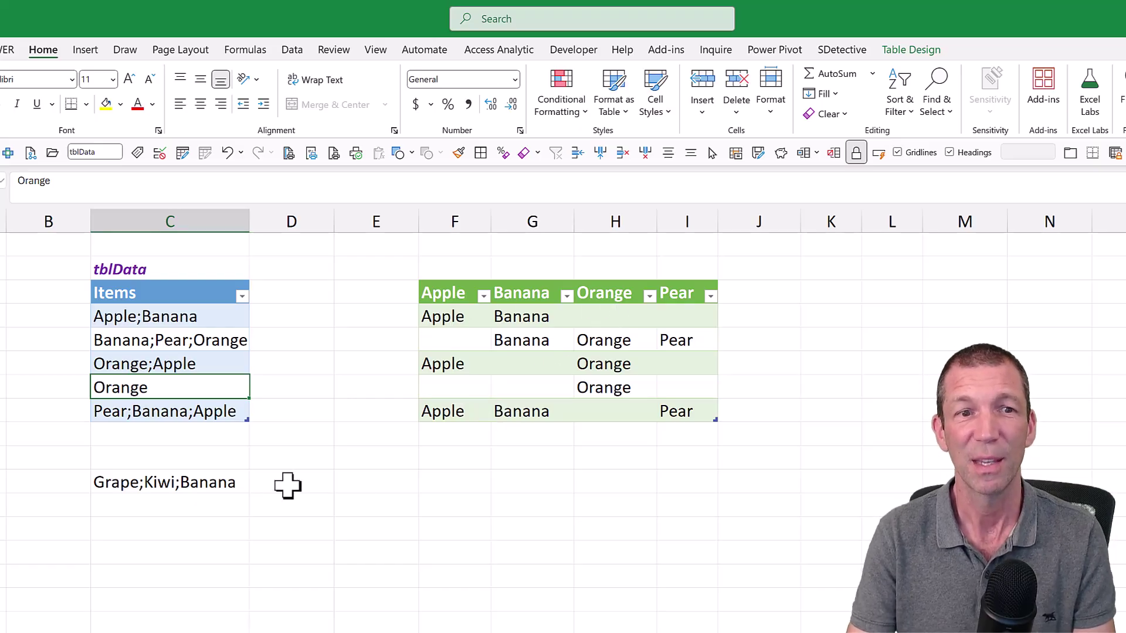
# Move the Grape;Kiwi;Banana entry to the row directly below tblData's last entry and refresh the fruit output table
pyautogui.click(137, 484)
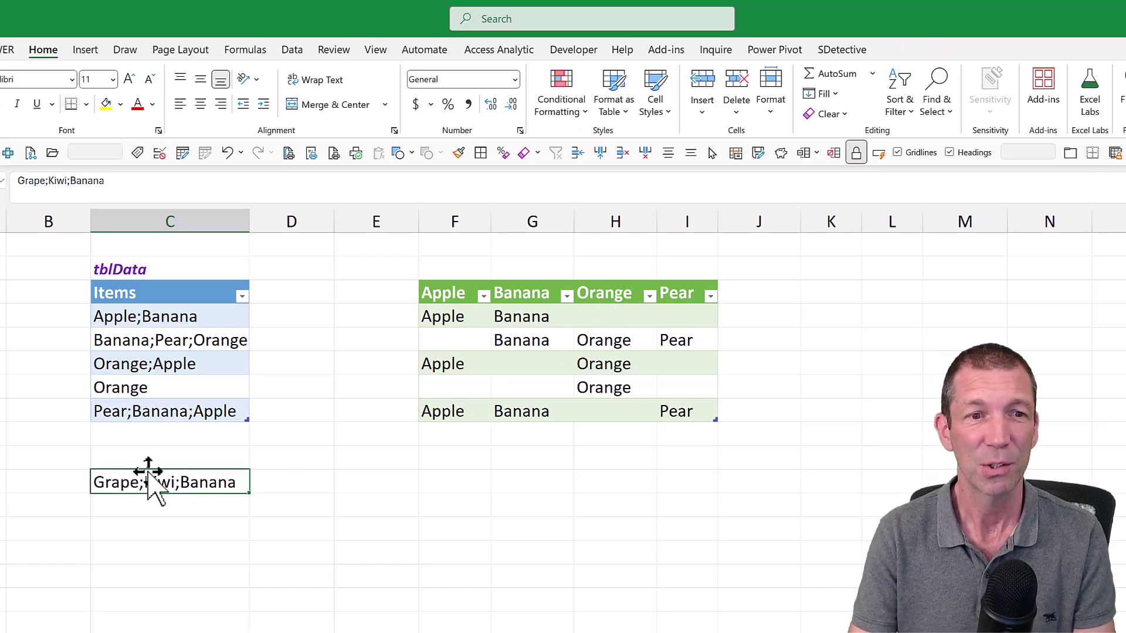
pyautogui.moveTo(151, 470); pyautogui.dragTo(150, 434)
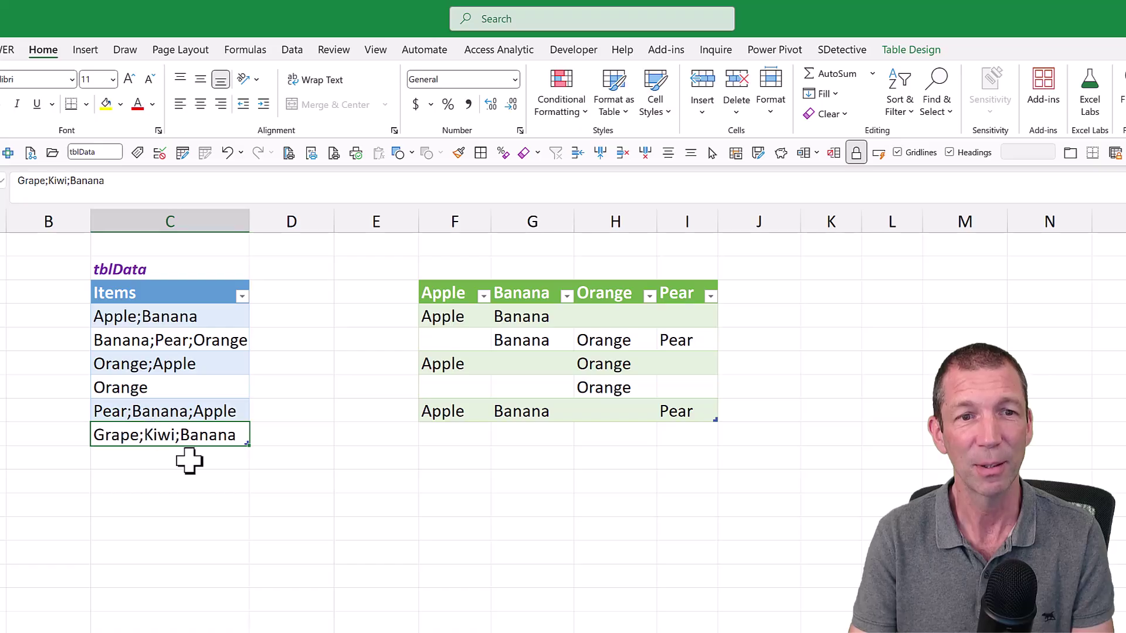
pyautogui.click(557, 367)
pyautogui.rightClick(557, 370)
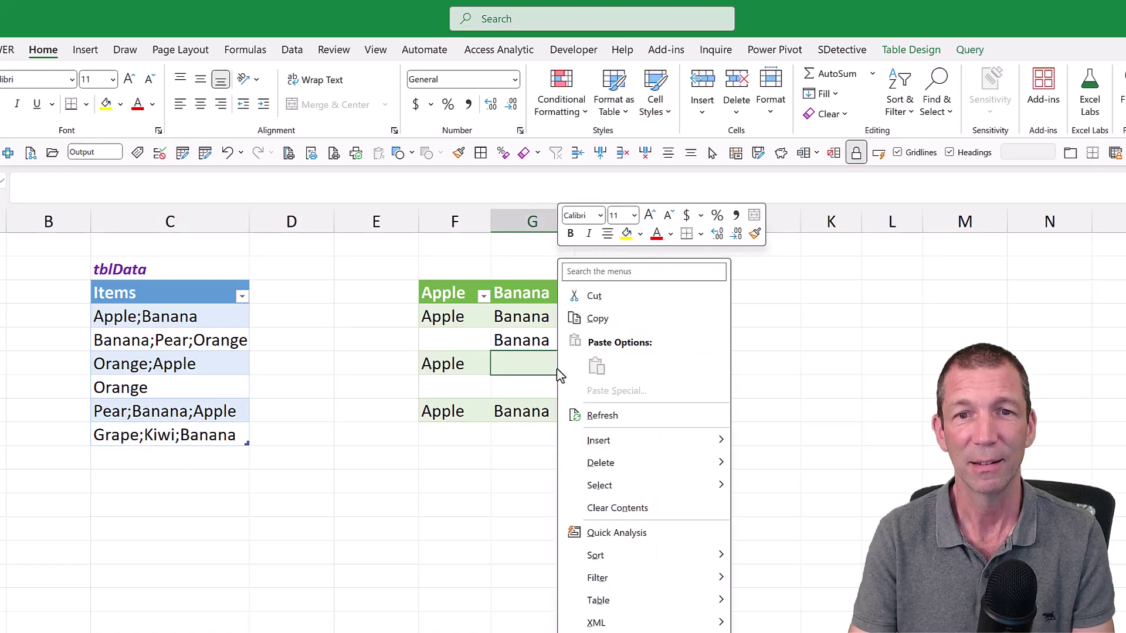
pyautogui.click(601, 417)
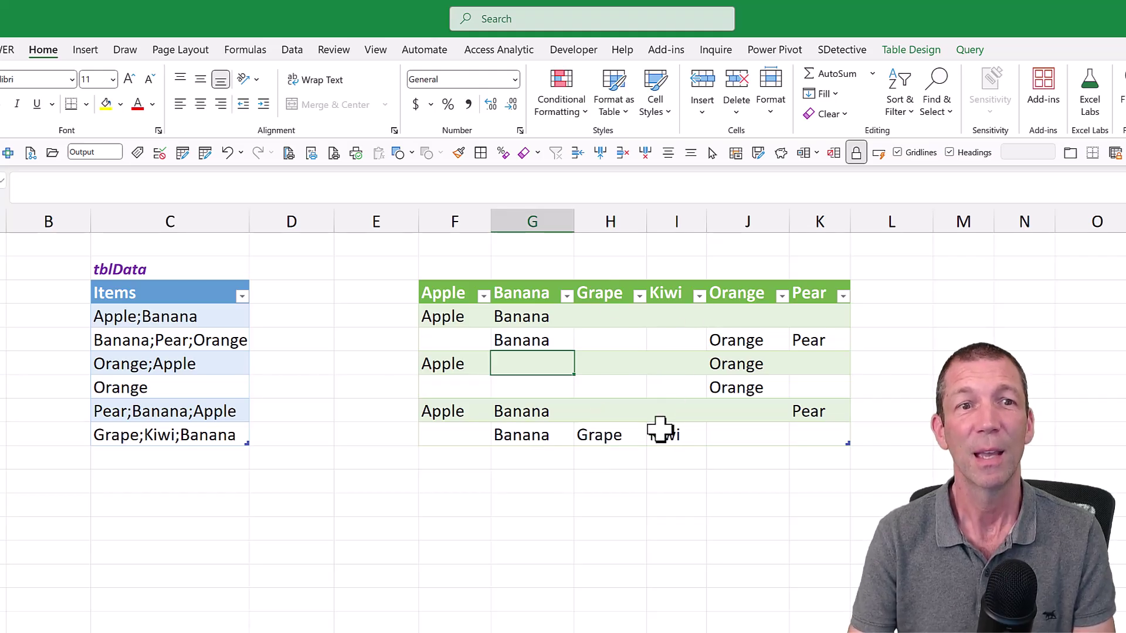
pyautogui.moveTo(221, 321); pyautogui.dragTo(203, 441)
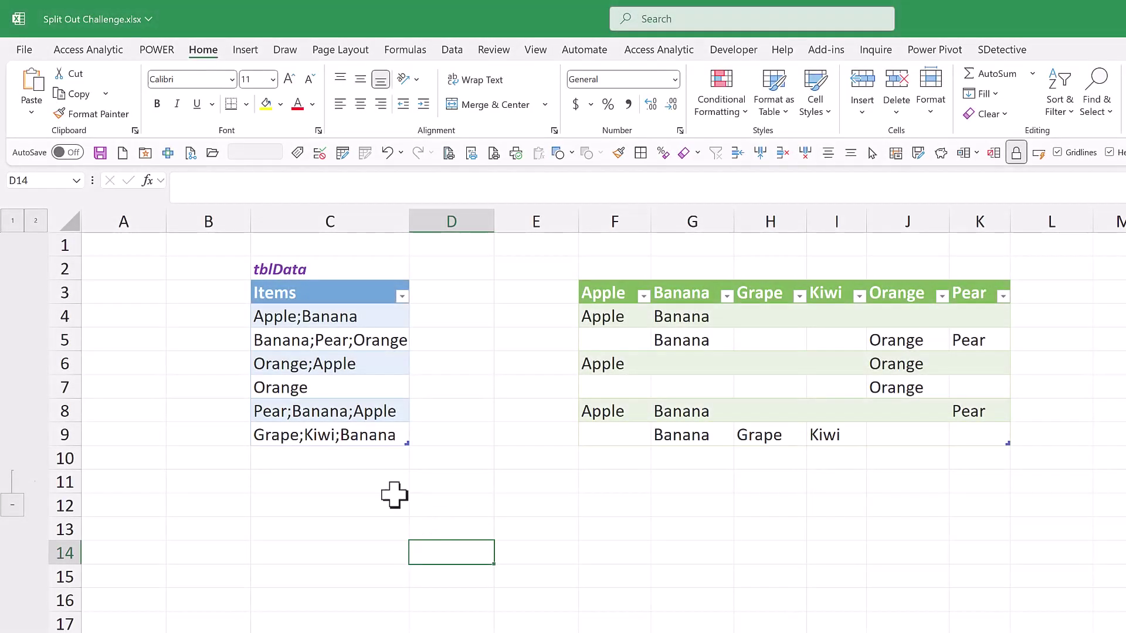
pyautogui.click(322, 339)
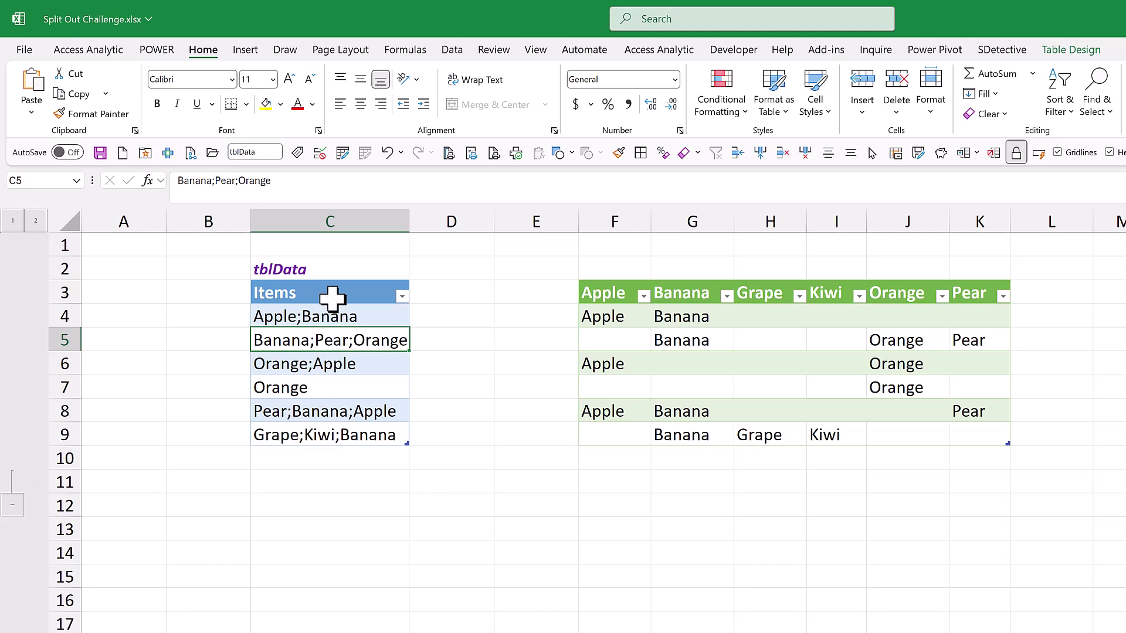
pyautogui.moveTo(327, 295); pyautogui.dragTo(344, 414)
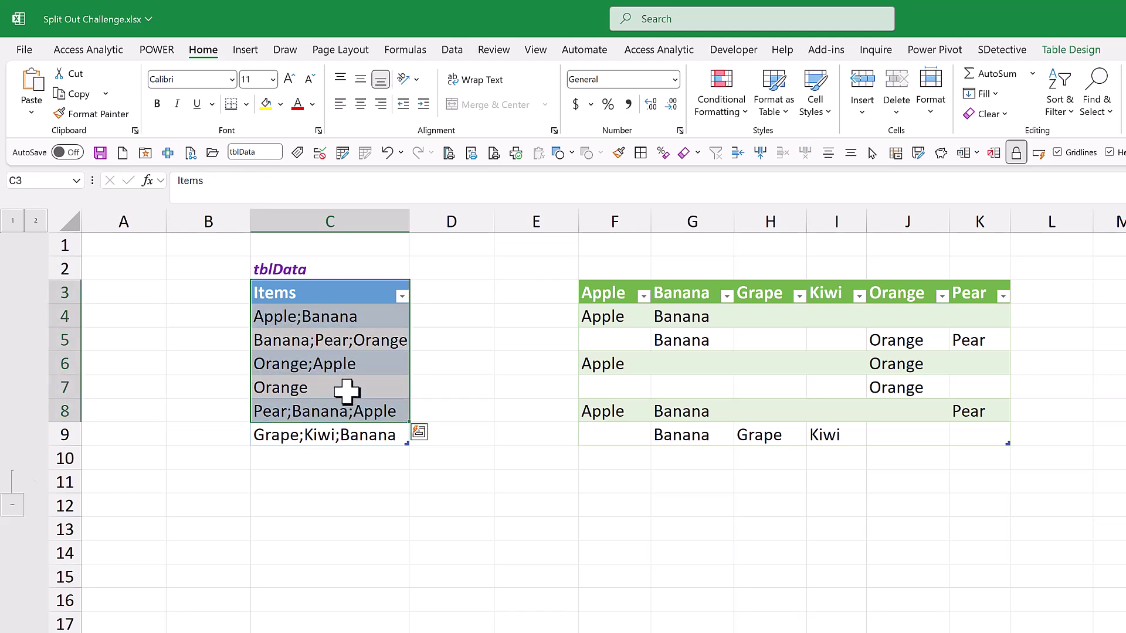
pyautogui.click(346, 388)
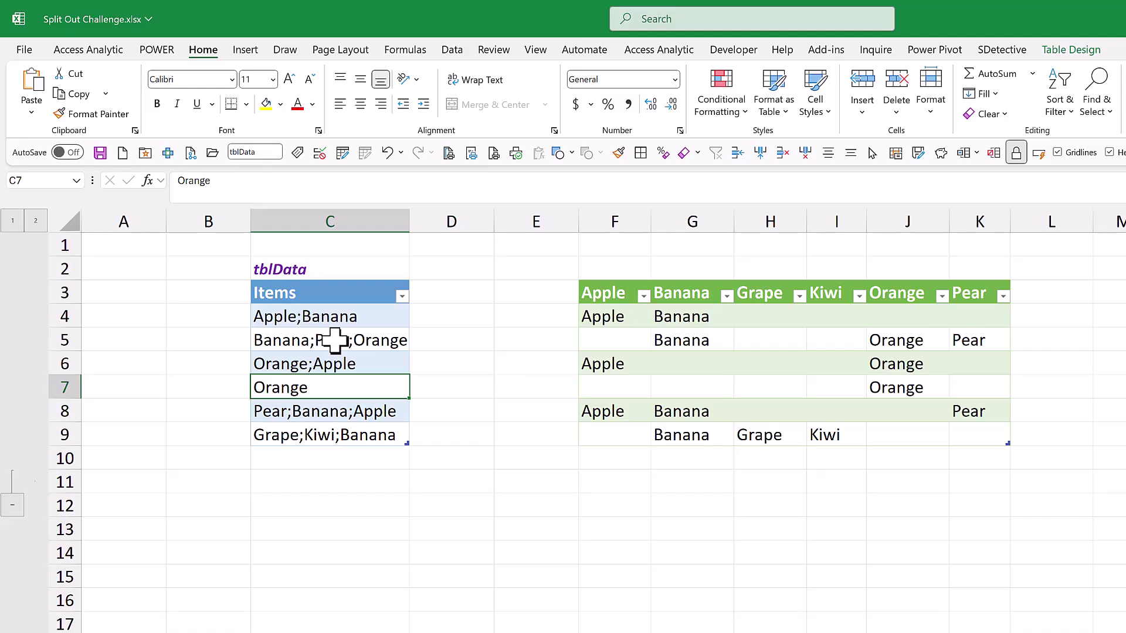
# Load tblData as a new query in the Power Query Editor
pyautogui.rightClick(335, 340)
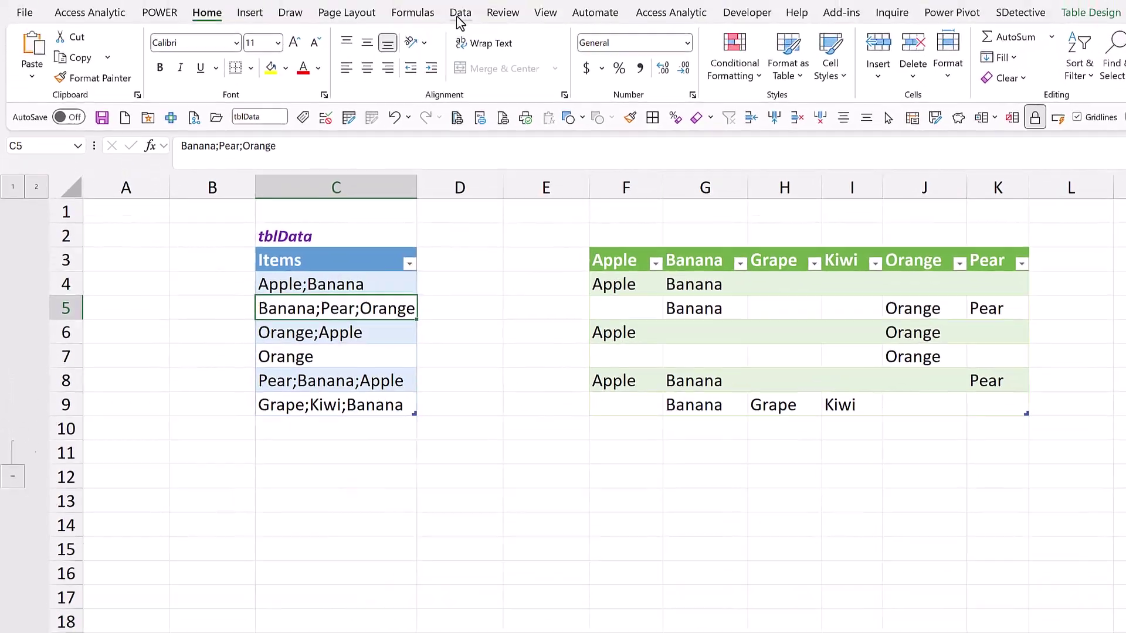
pyautogui.click(461, 14)
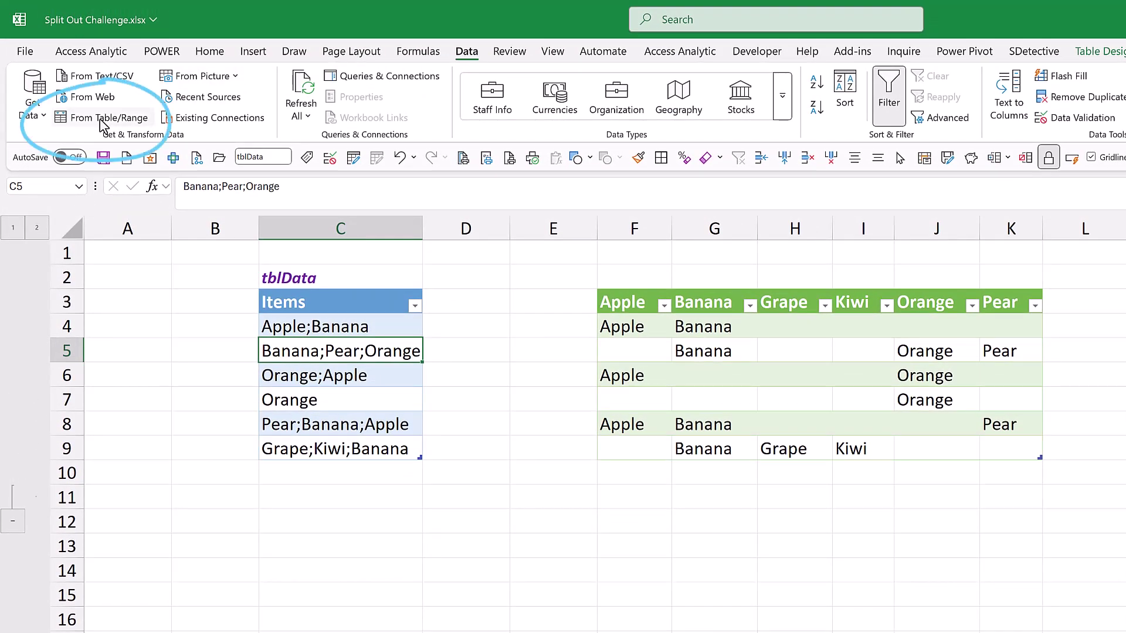
pyautogui.click(159, 50)
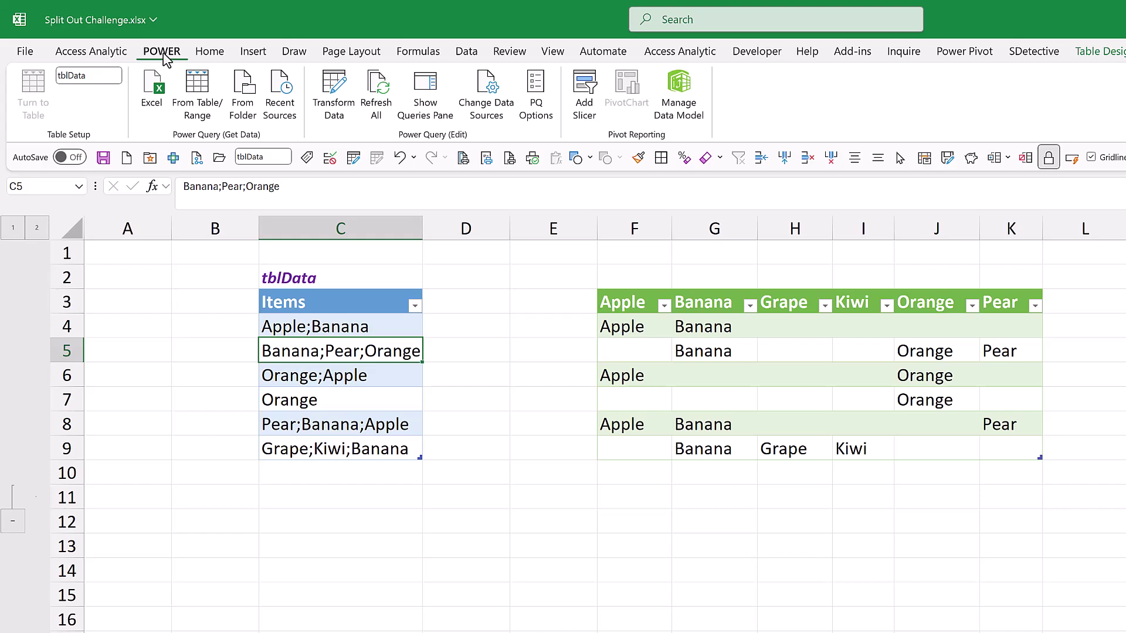
pyautogui.click(203, 103)
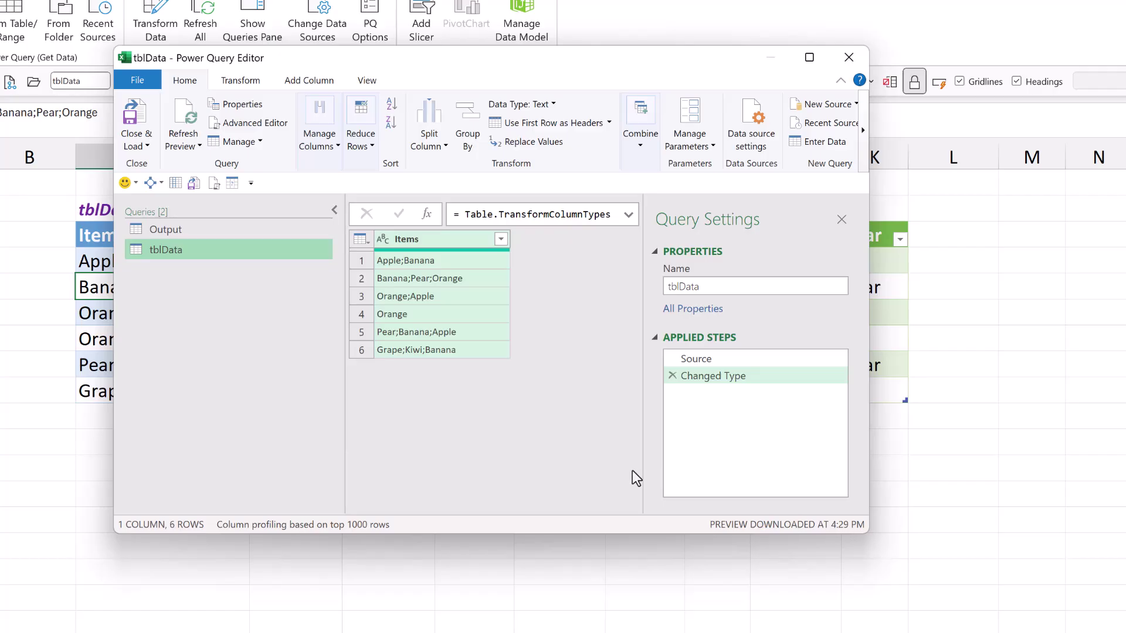
# Split the Items column into rows at each occurrence of the semicolon delimiter
pyautogui.rightClick(416, 241)
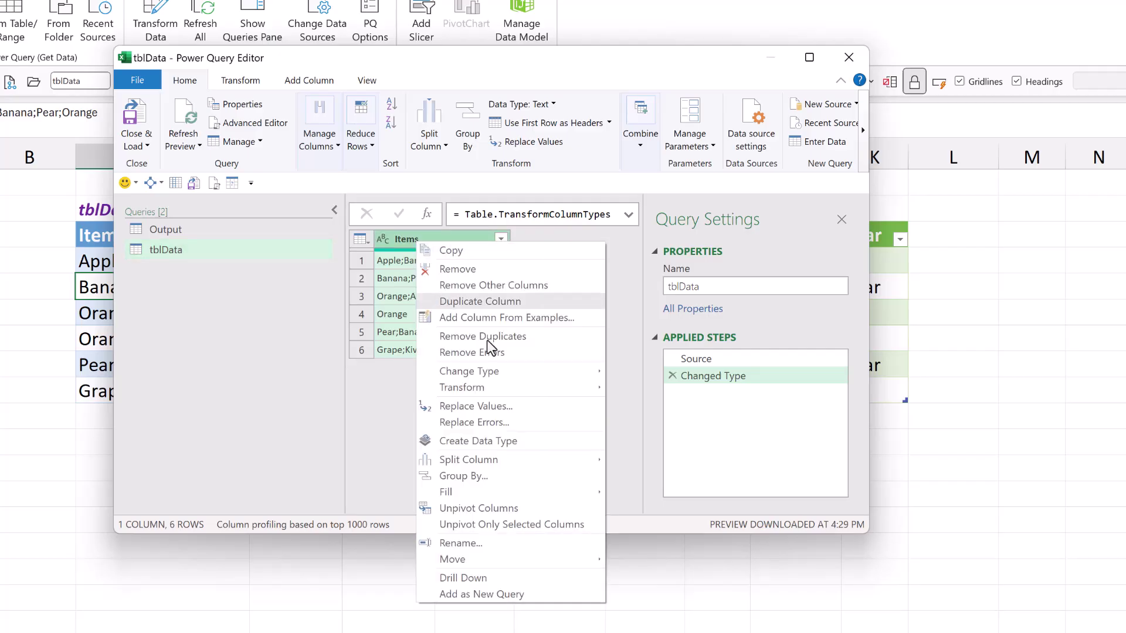
pyautogui.moveTo(490, 466)
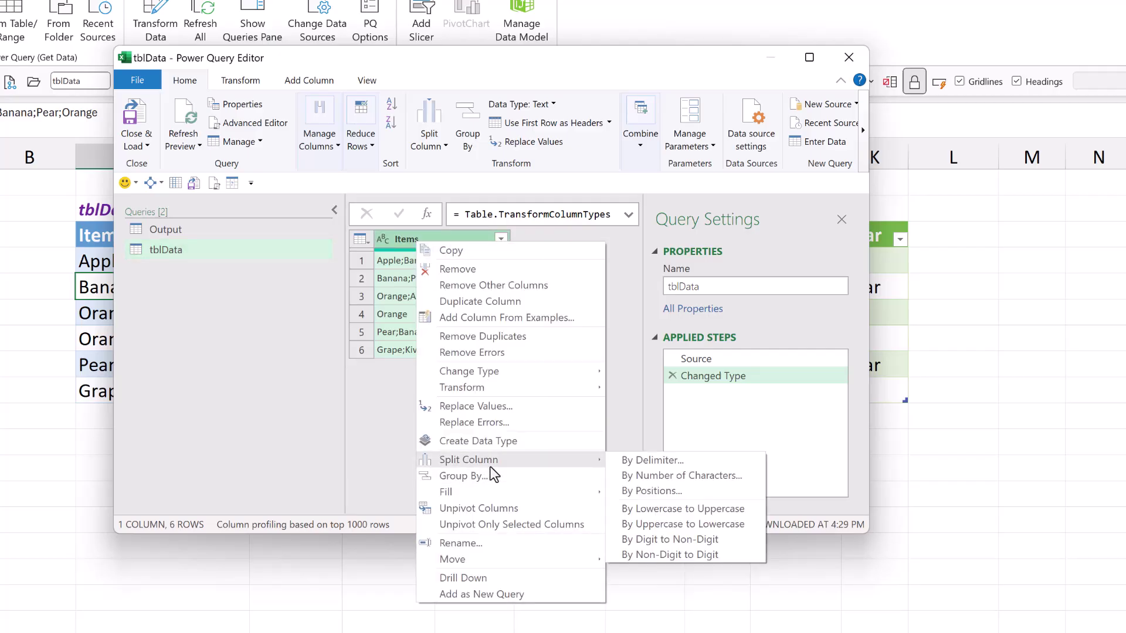
pyautogui.click(649, 461)
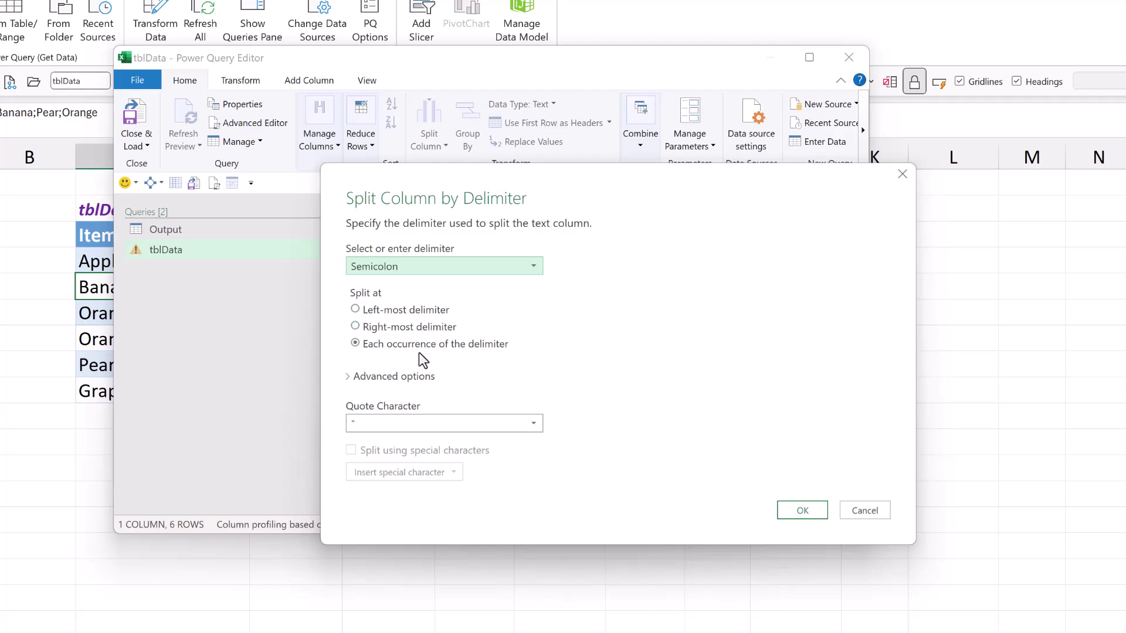
pyautogui.click(394, 378)
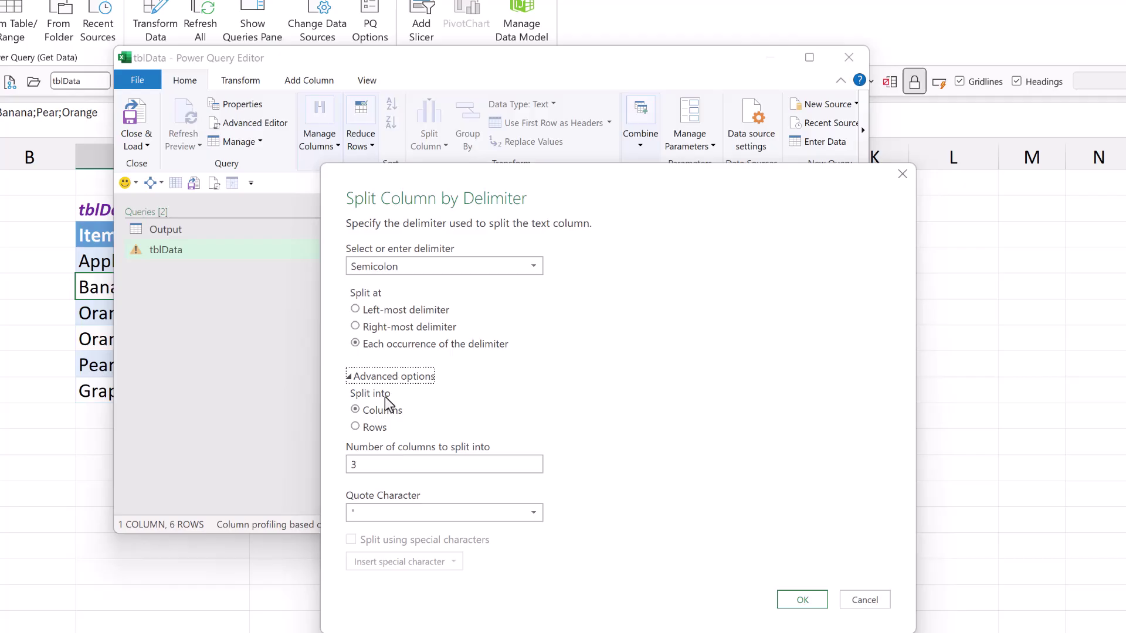
pyautogui.click(375, 427)
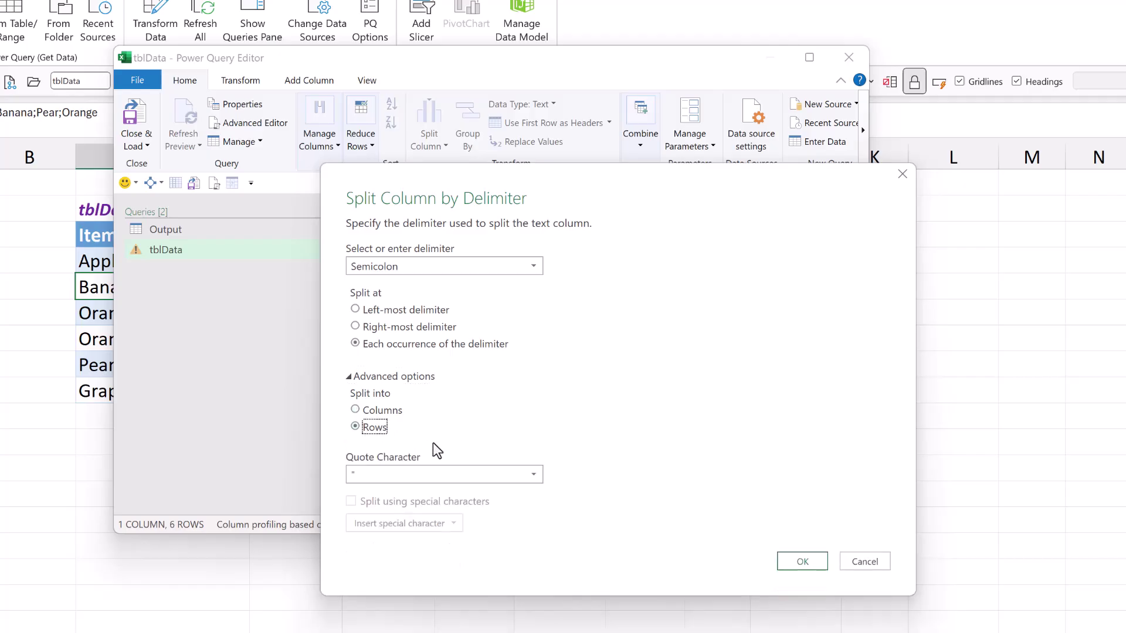
pyautogui.click(801, 561)
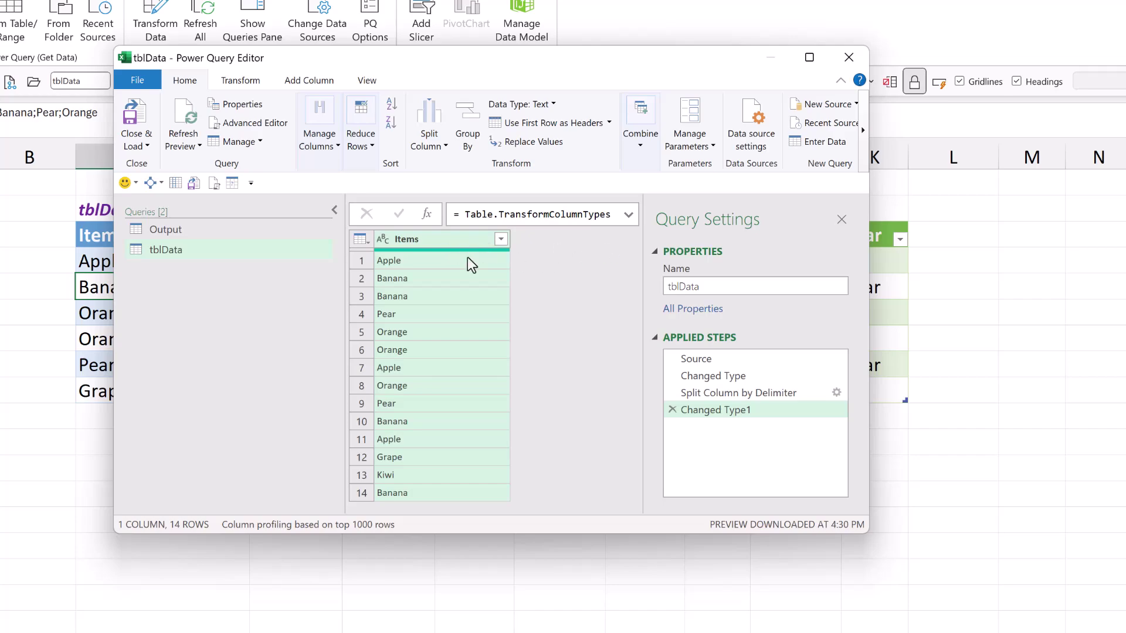
# Duplicate the Items column in the tblData query and collapse the list of queries
pyautogui.moveTo(548, 63); pyautogui.dragTo(635, 321)
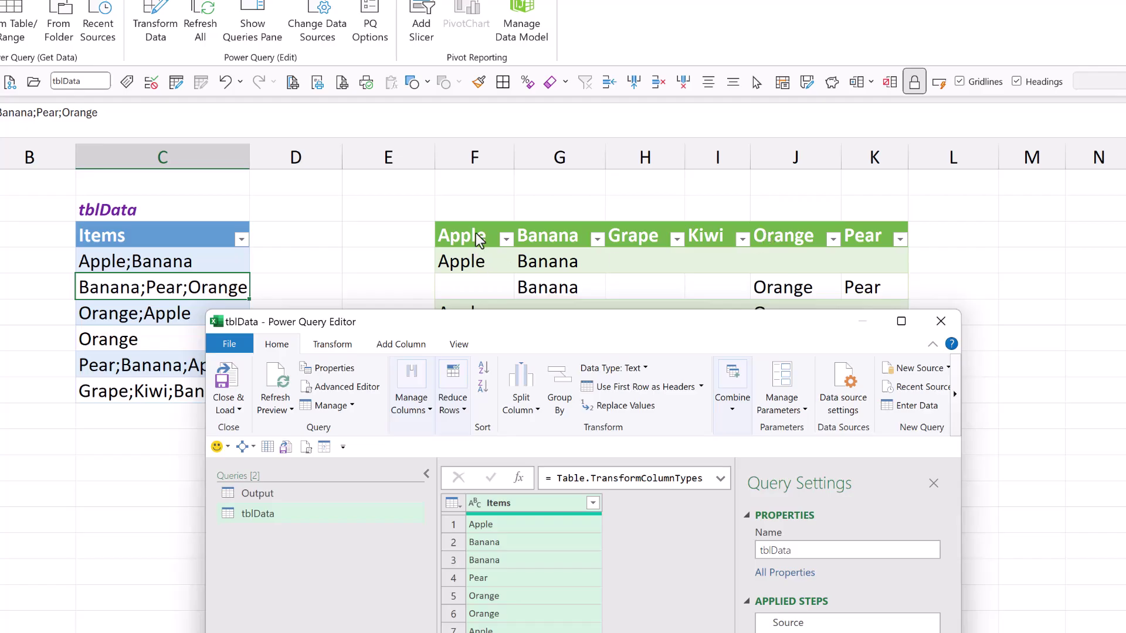
pyautogui.moveTo(617, 324); pyautogui.dragTo(518, 133)
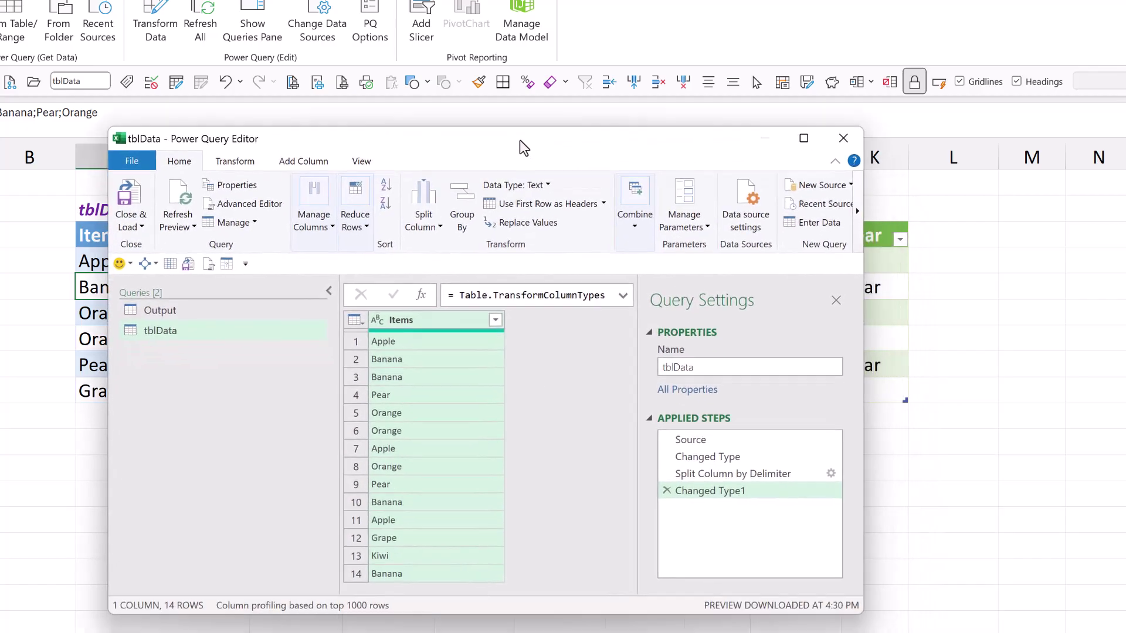
pyautogui.rightClick(433, 320)
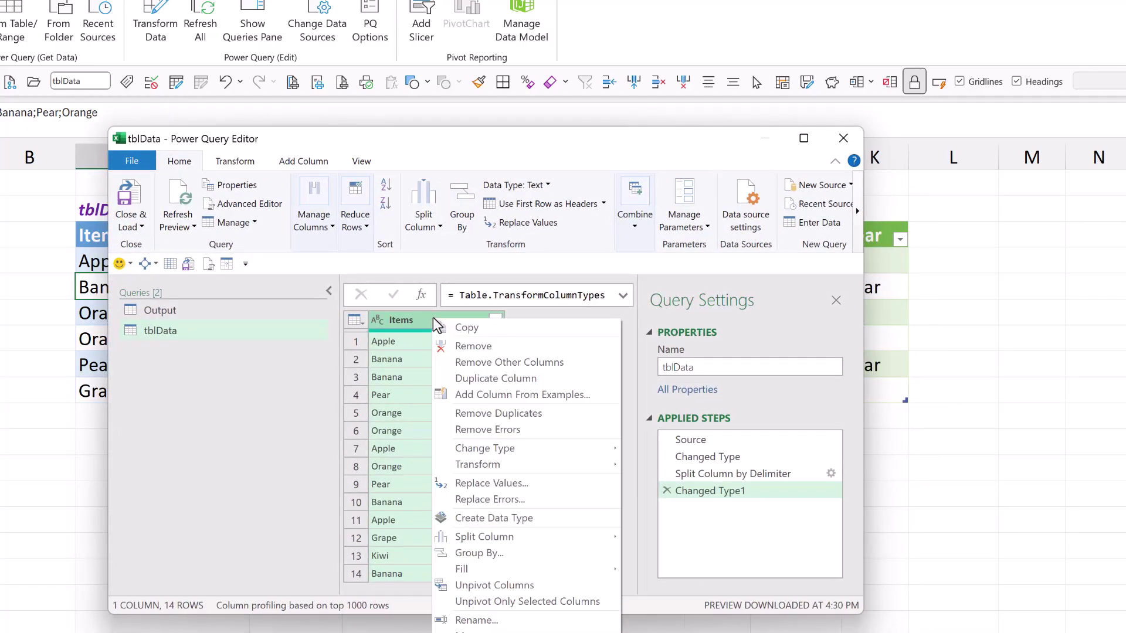
pyautogui.click(502, 380)
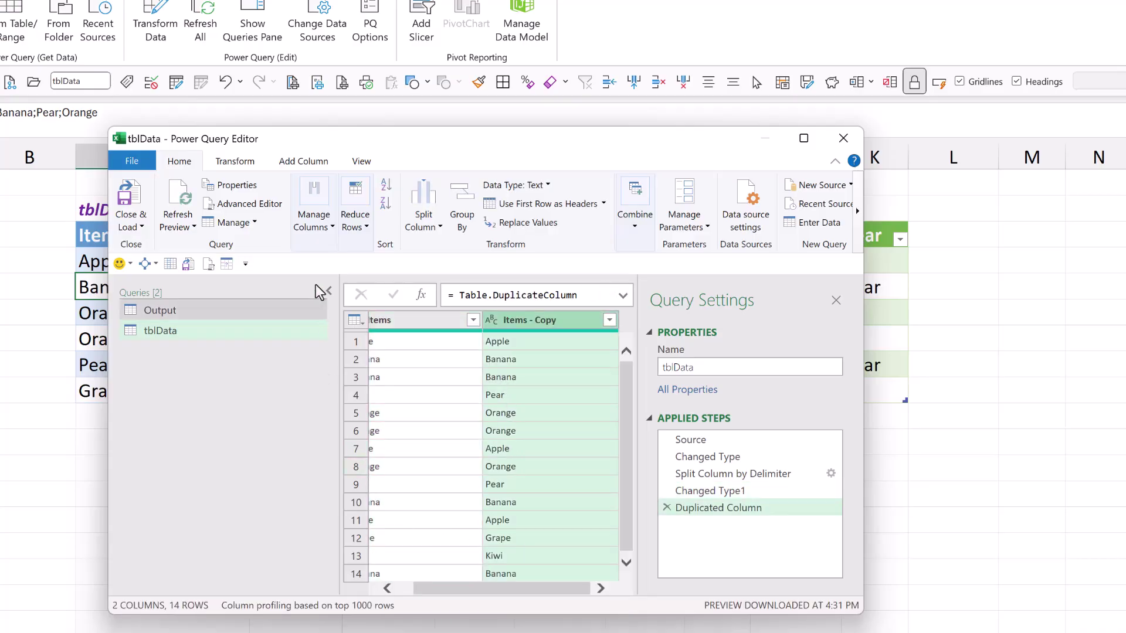
pyautogui.click(329, 291)
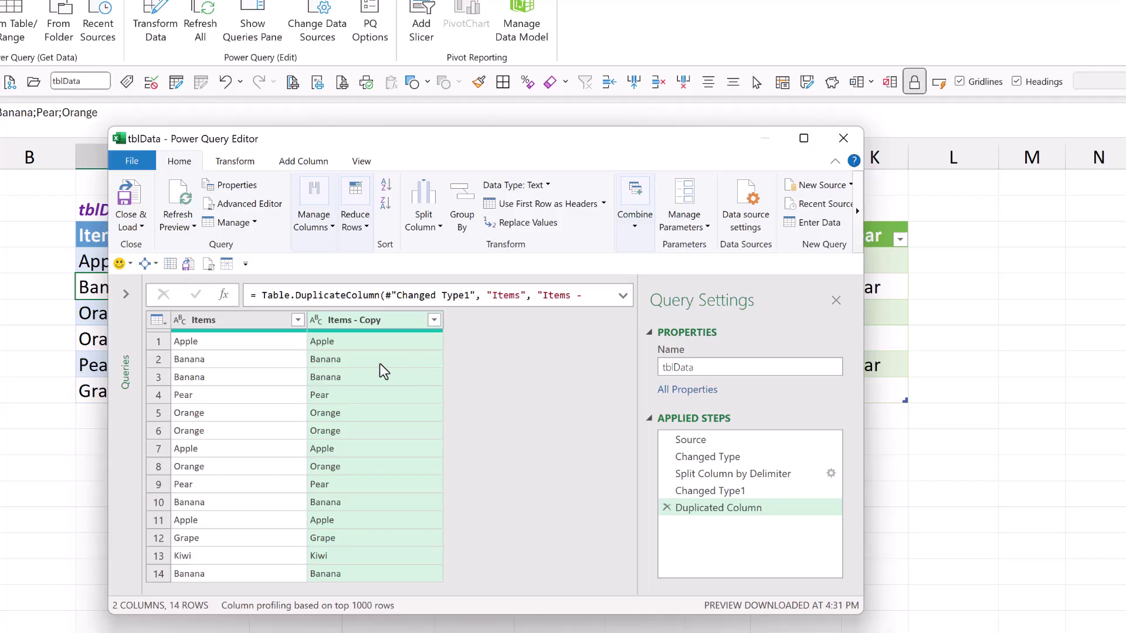
# Pivot the Items - Copy column with Items as the values column and the aggregate function set to Don't Aggregate
pyautogui.rightClick(350, 331)
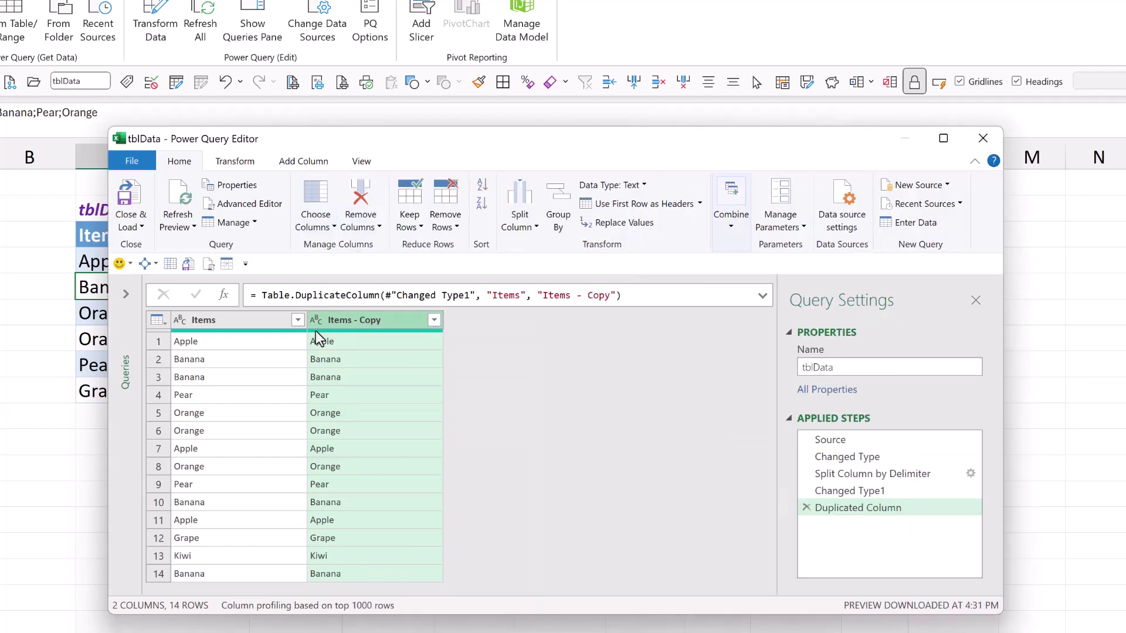
pyautogui.click(241, 166)
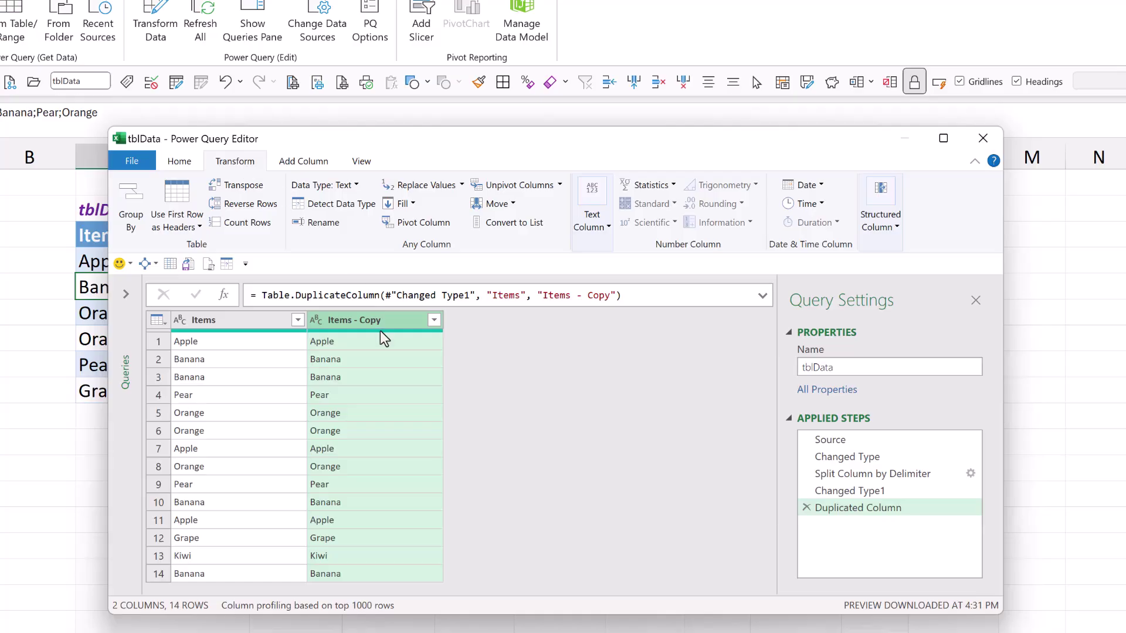
pyautogui.click(410, 232)
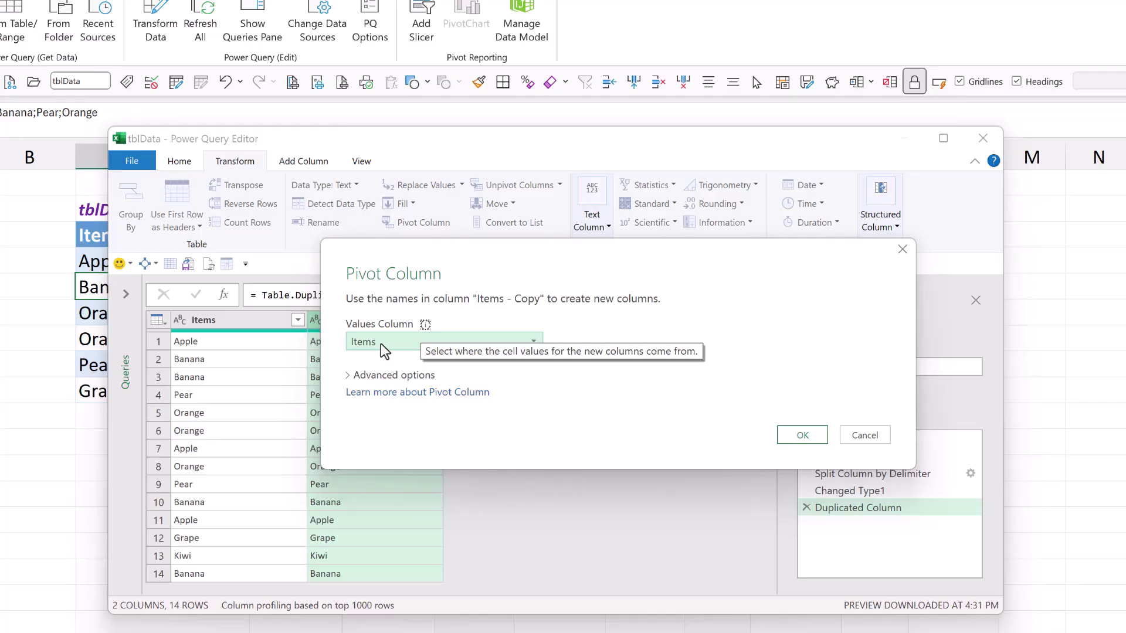
pyautogui.click(375, 376)
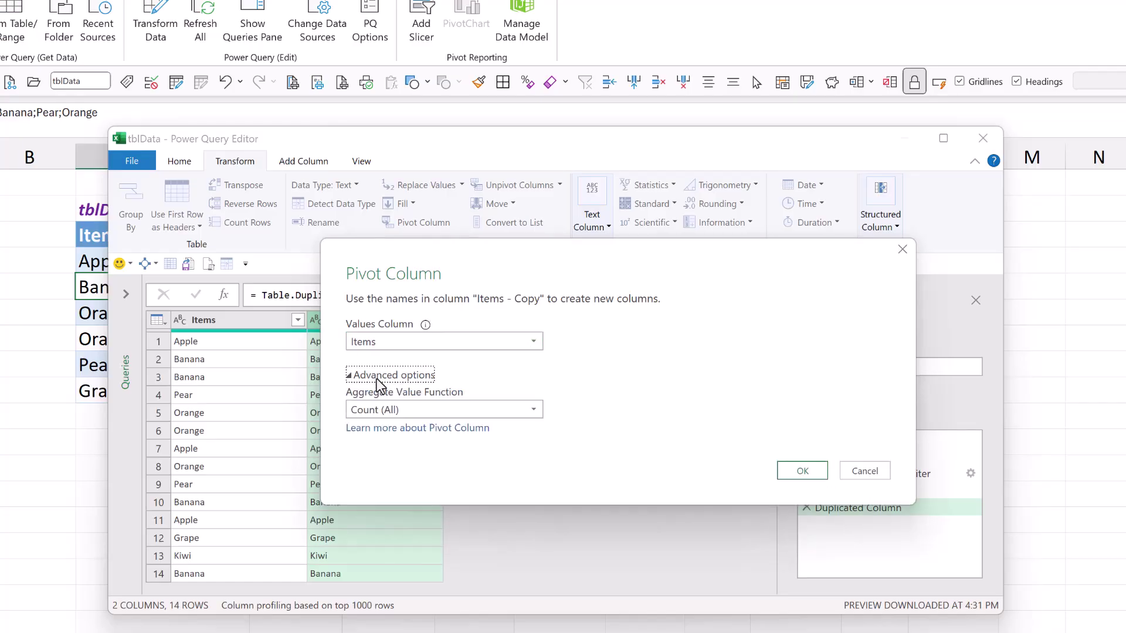
pyautogui.click(389, 410)
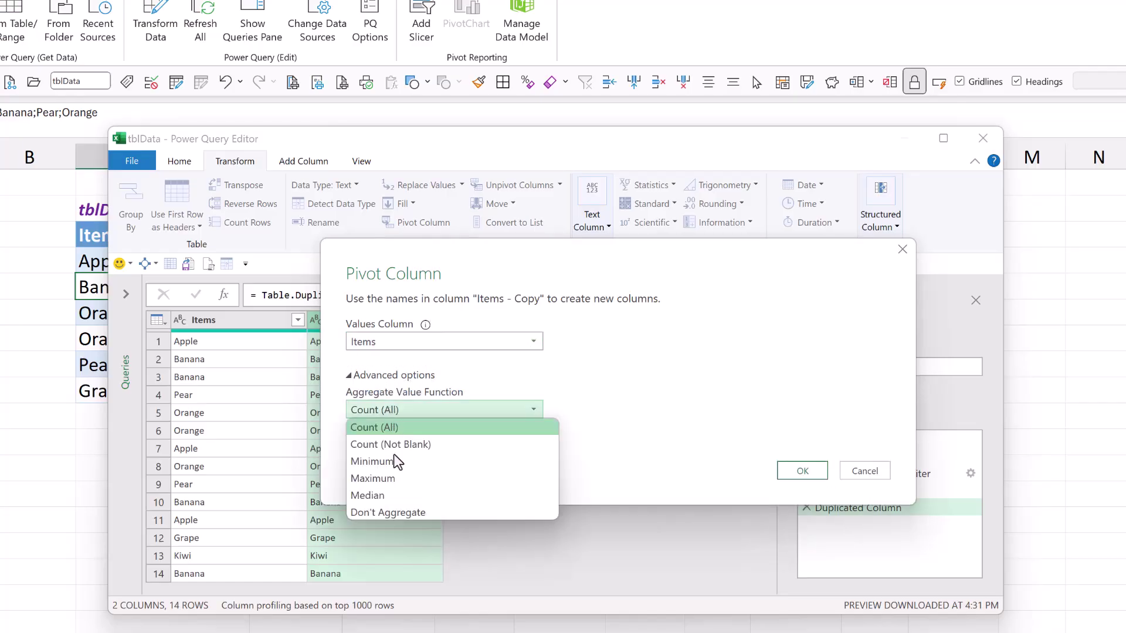
pyautogui.click(386, 511)
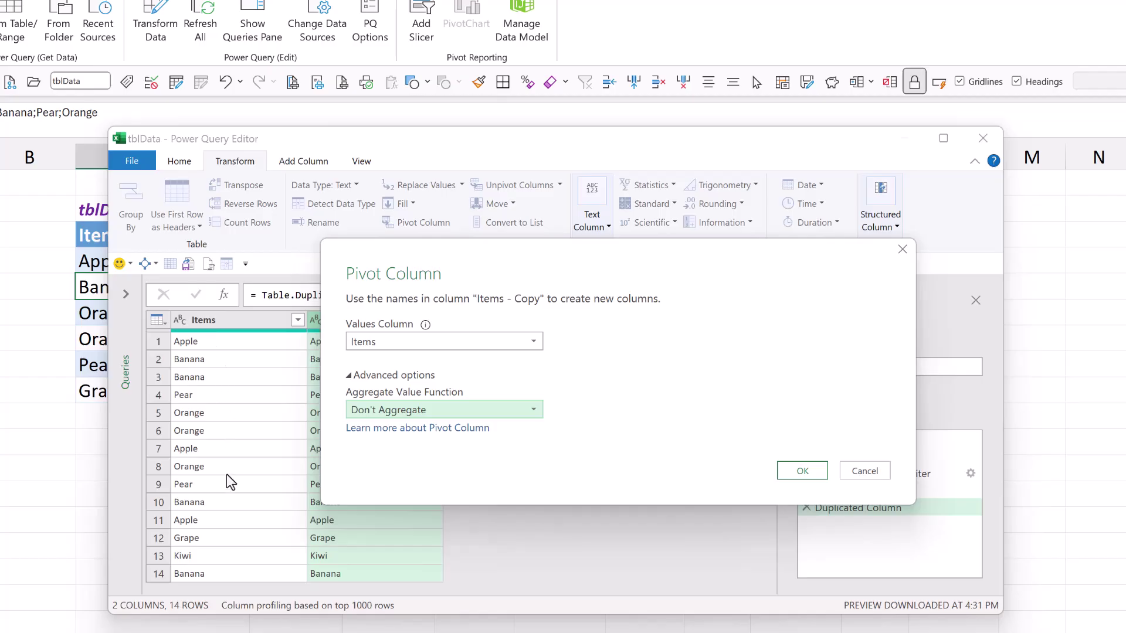
pyautogui.click(788, 478)
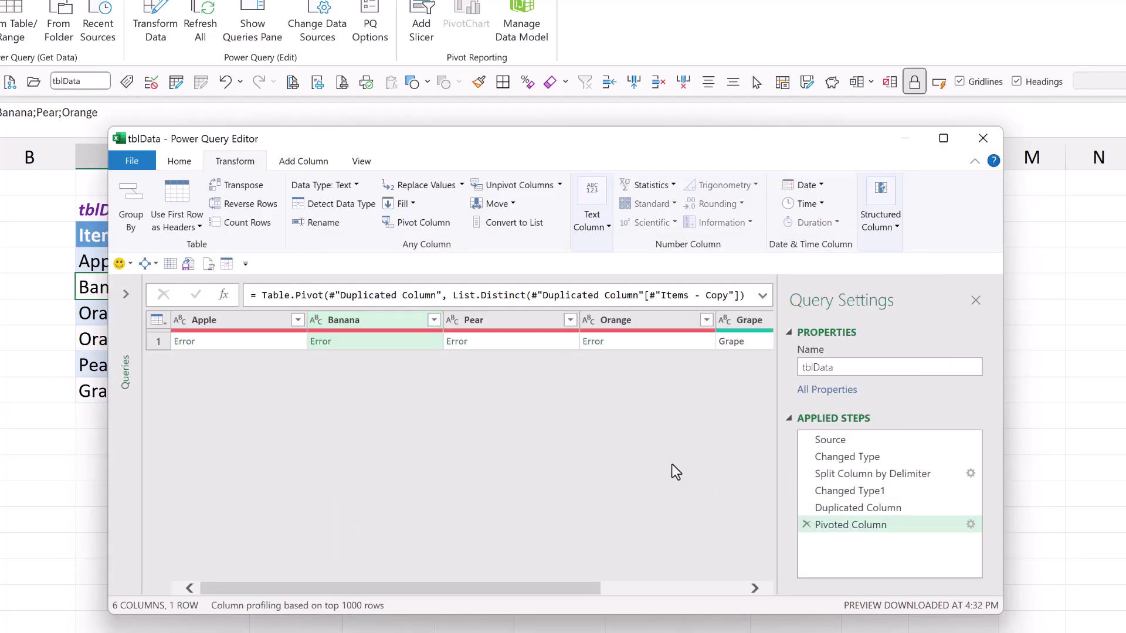
# Examine the error in the pivoted Banana column, the duplicated columns behind it, and the List.Distinct part of the pivot formula
pyautogui.click(391, 348)
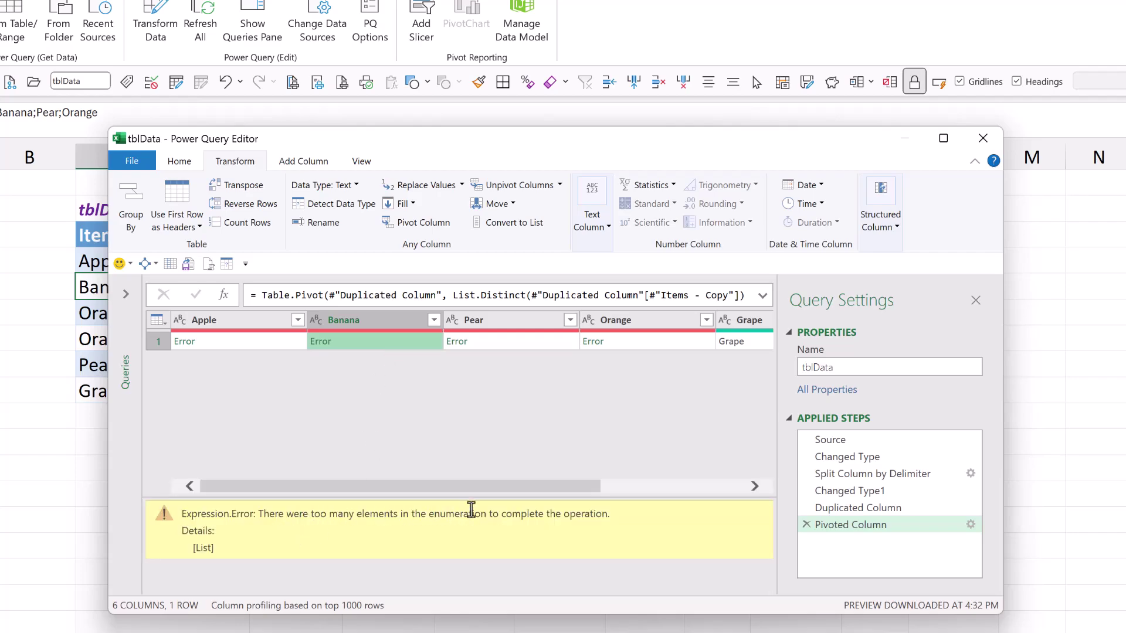
pyautogui.click(855, 508)
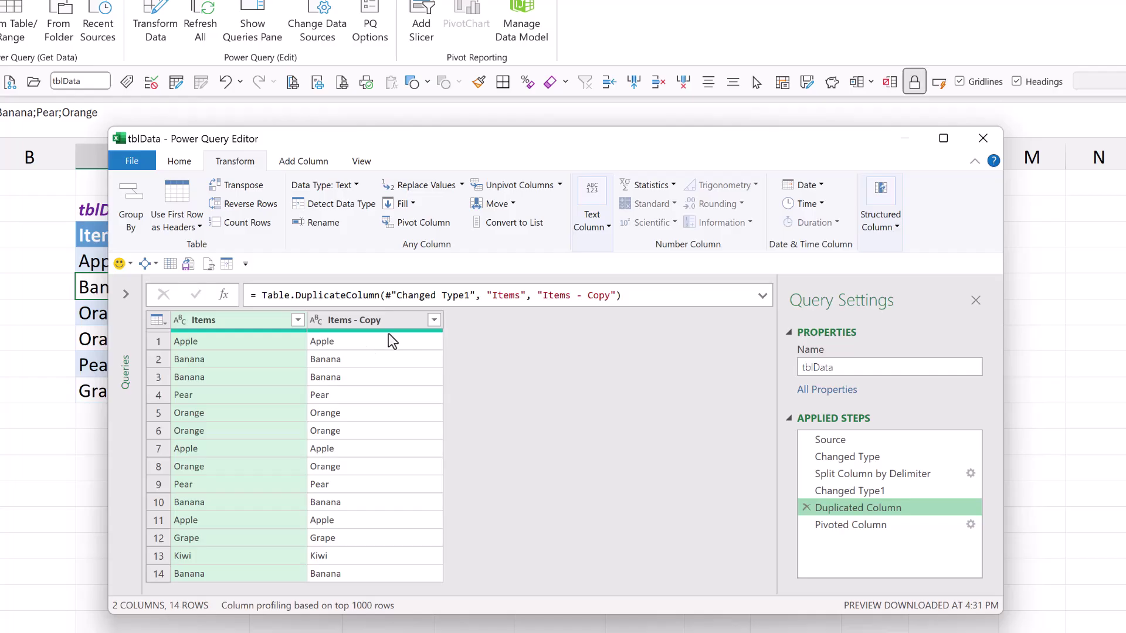
pyautogui.click(377, 343)
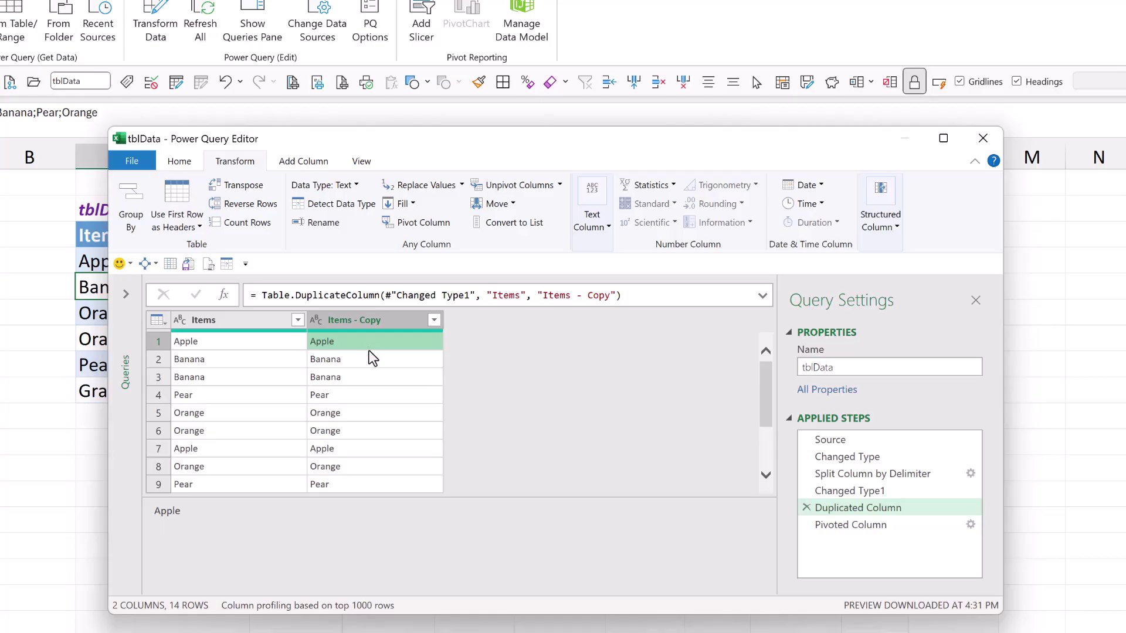
pyautogui.click(372, 319)
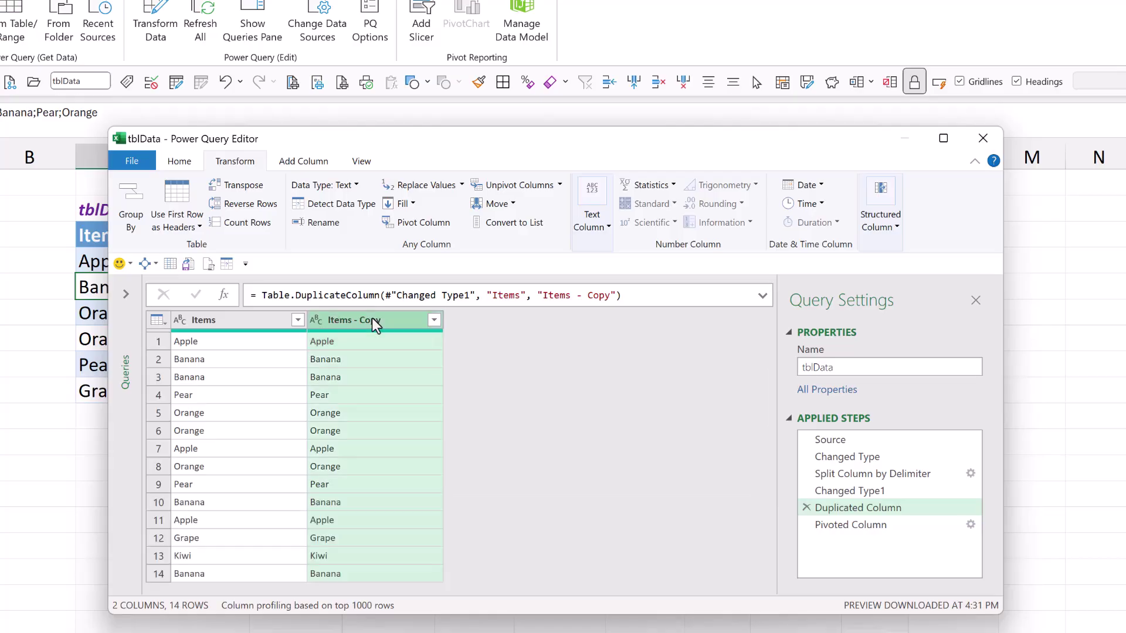
pyautogui.click(878, 528)
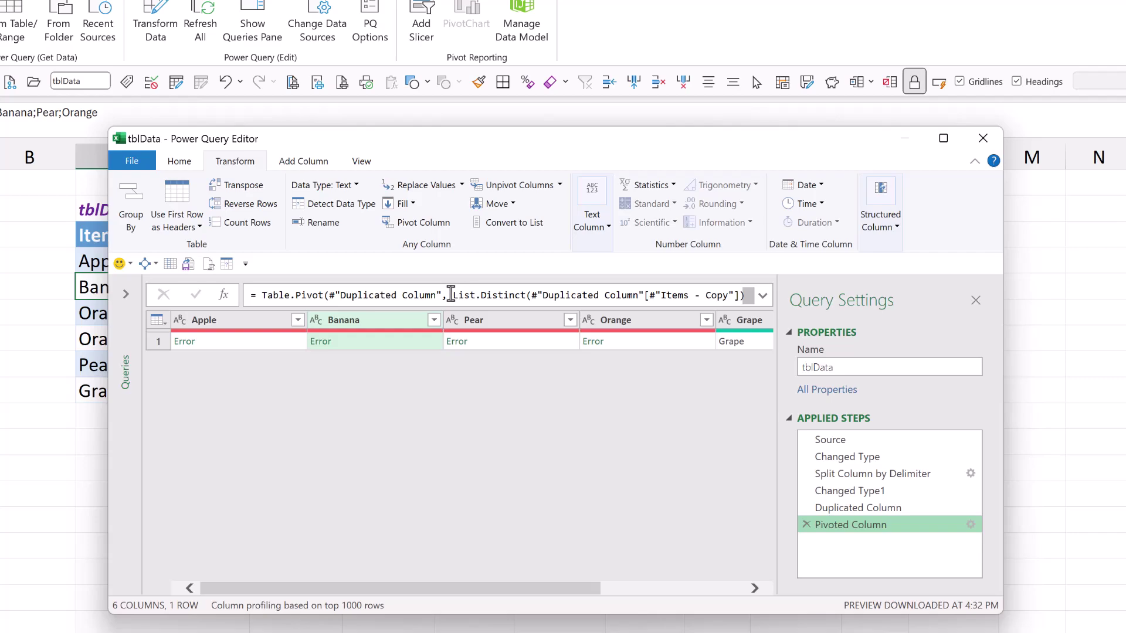
pyautogui.moveTo(453, 295); pyautogui.dragTo(739, 308)
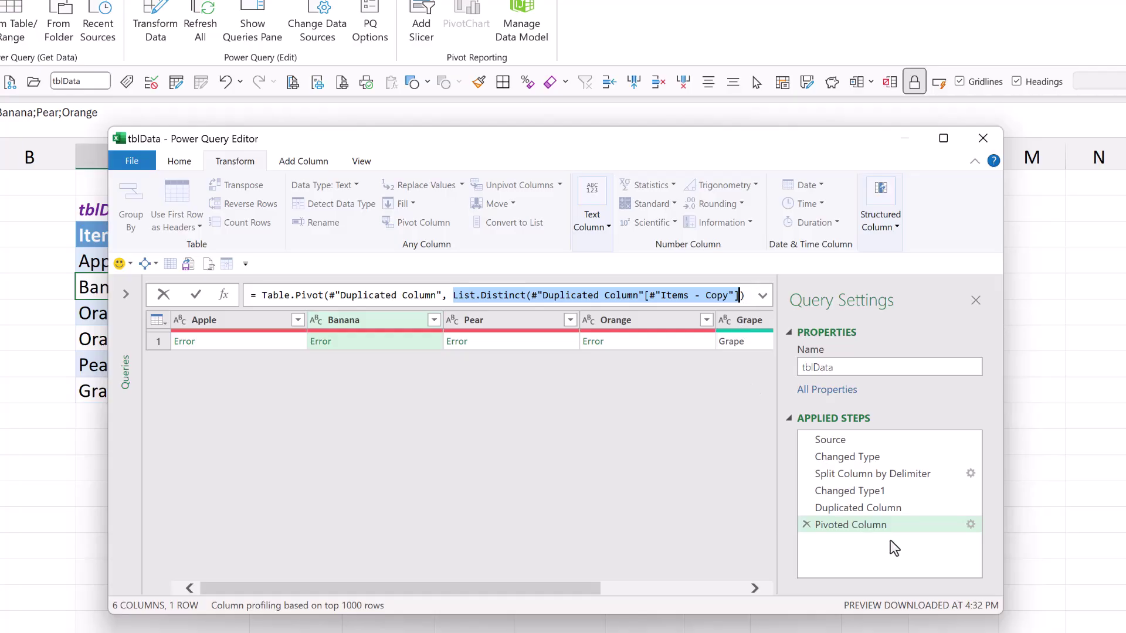
# Compare the repeated Apple rows in the Items and Items - Copy columns at the Duplicated Column step
pyautogui.click(868, 511)
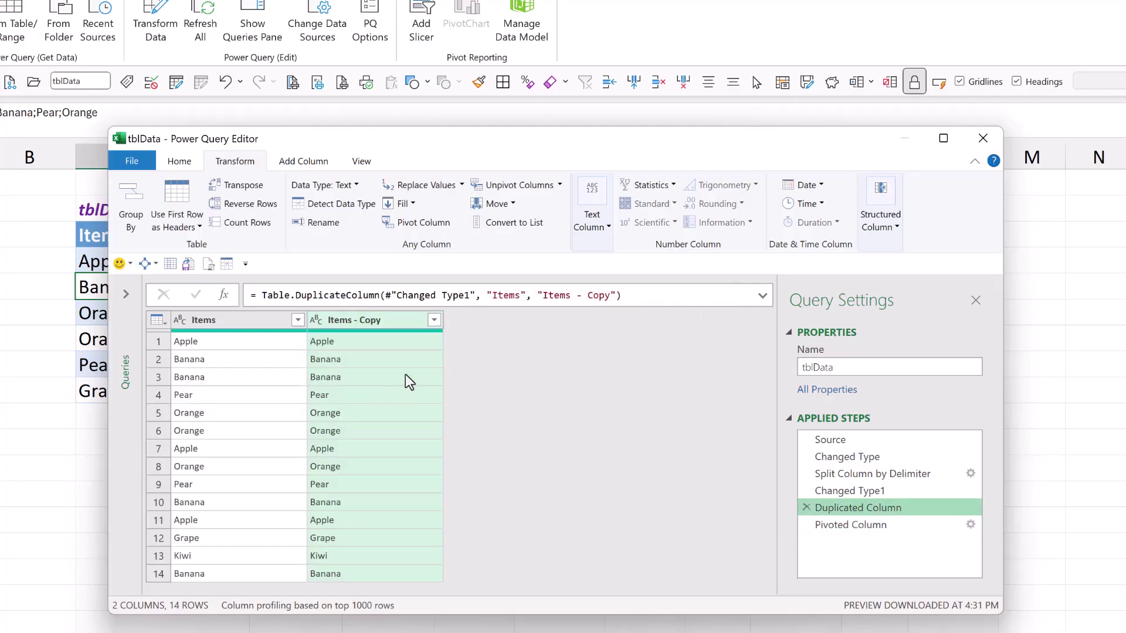
pyautogui.click(370, 343)
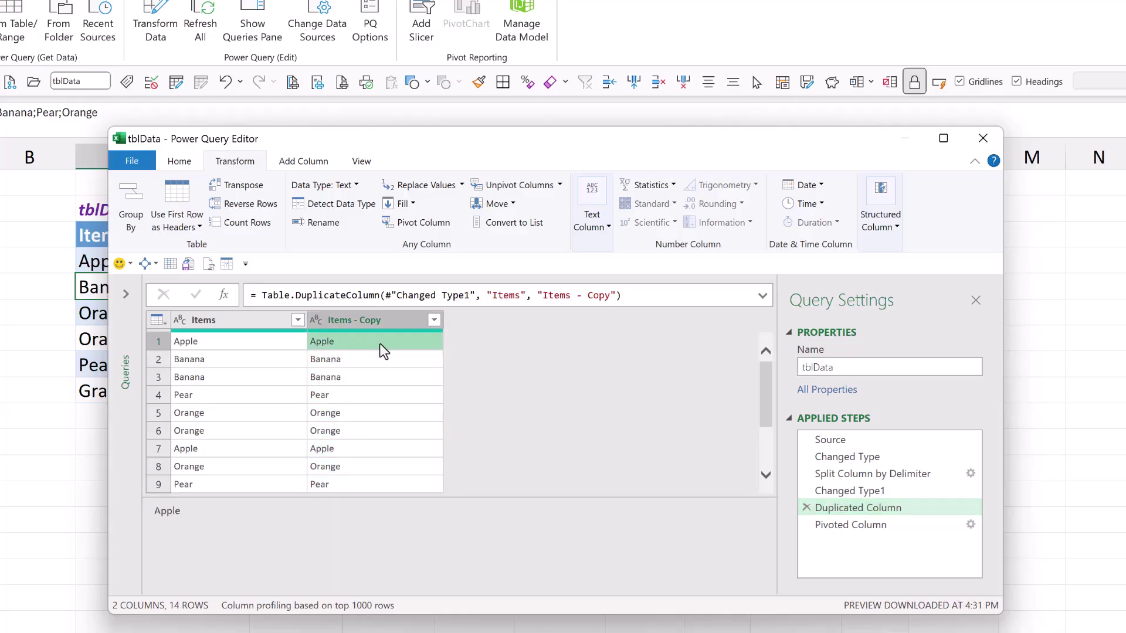
pyautogui.click(290, 343)
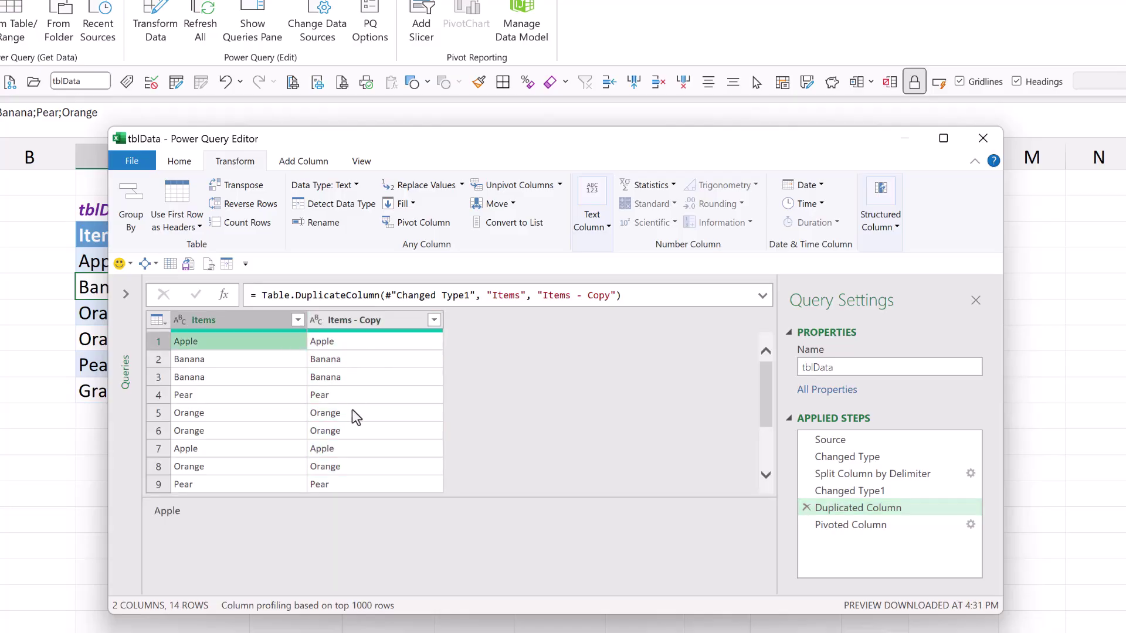
pyautogui.click(238, 448)
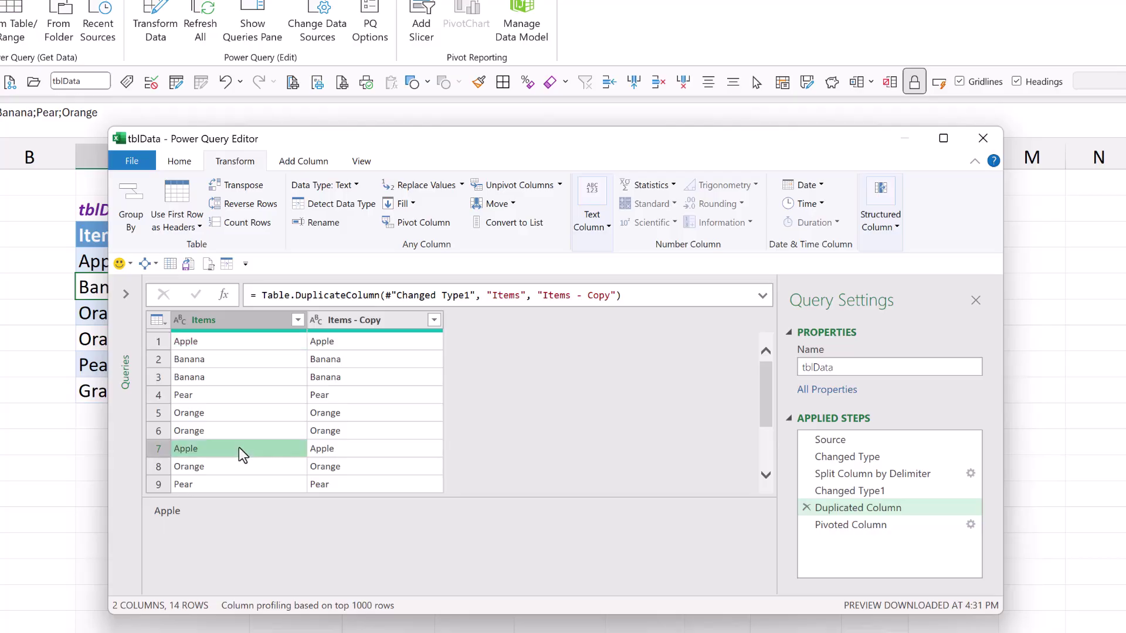
pyautogui.scroll(-1, 238, 448)
pyautogui.scroll(-1, 361, 411)
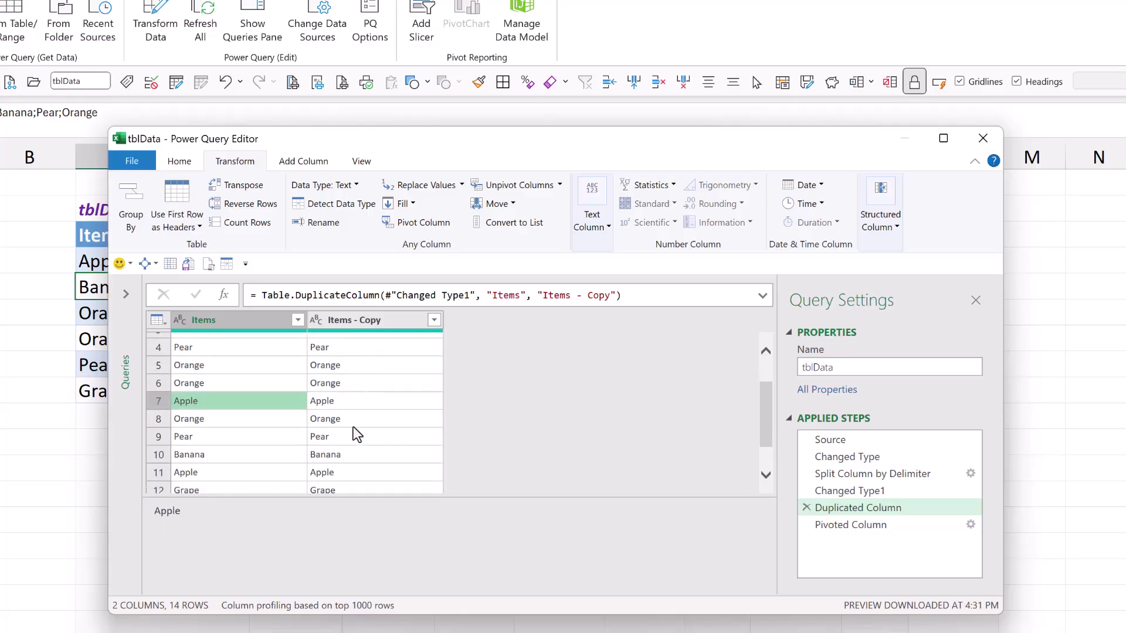
pyautogui.click(357, 474)
pyautogui.click(206, 474)
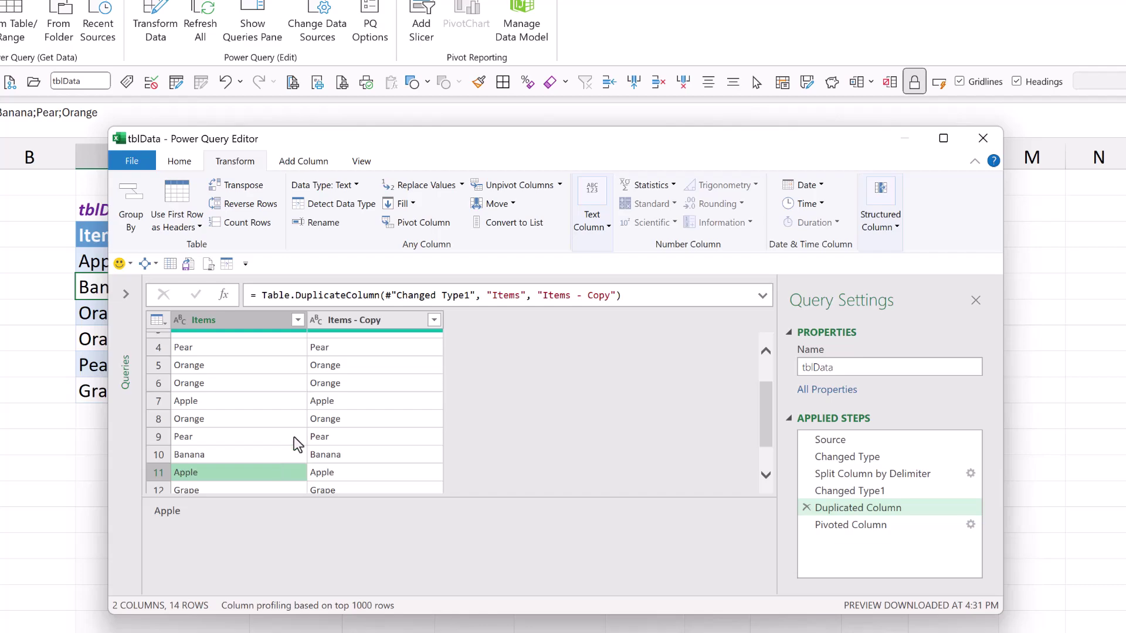
pyautogui.scroll(3, 387, 434)
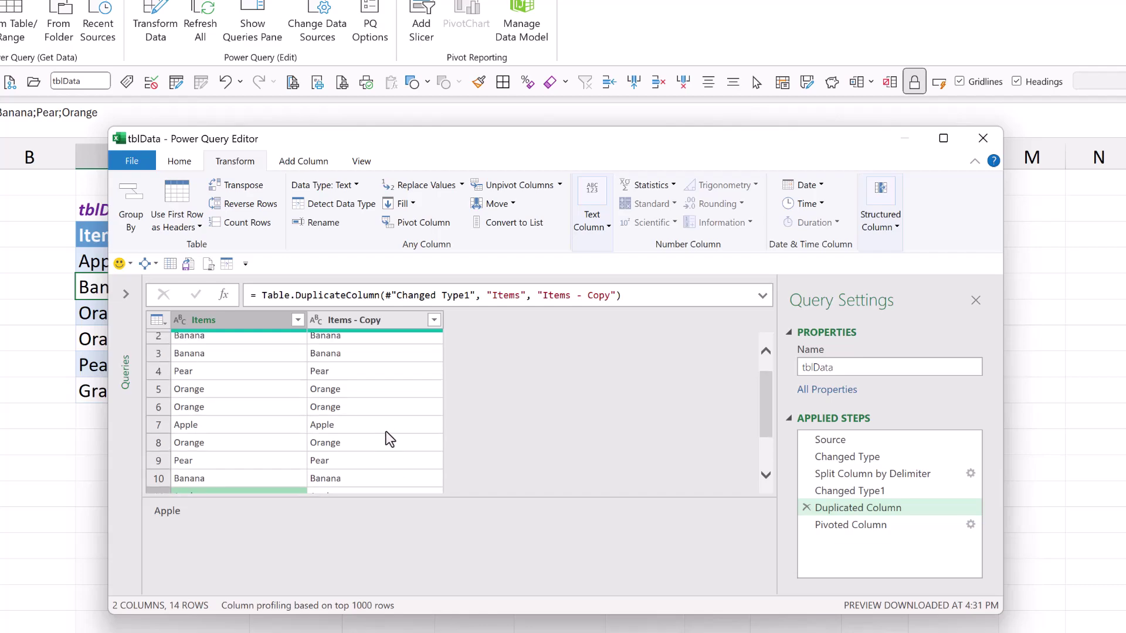
# Try to insert an index column starting at 0 after the Duplicated Column step and show the Pivoted Column result
pyautogui.click(302, 164)
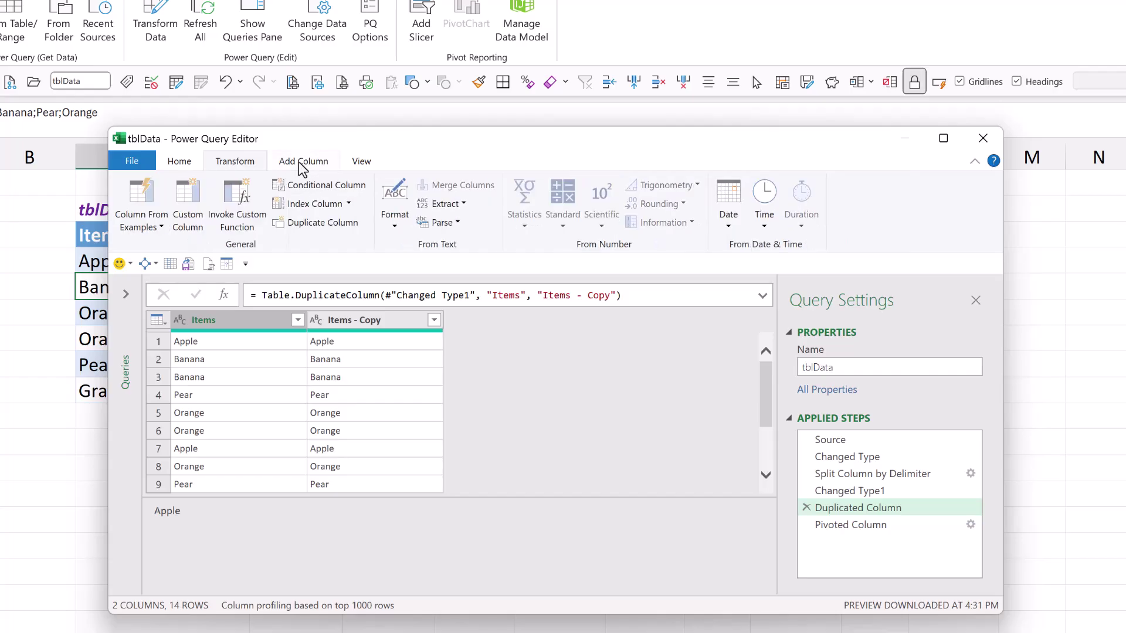
pyautogui.click(310, 206)
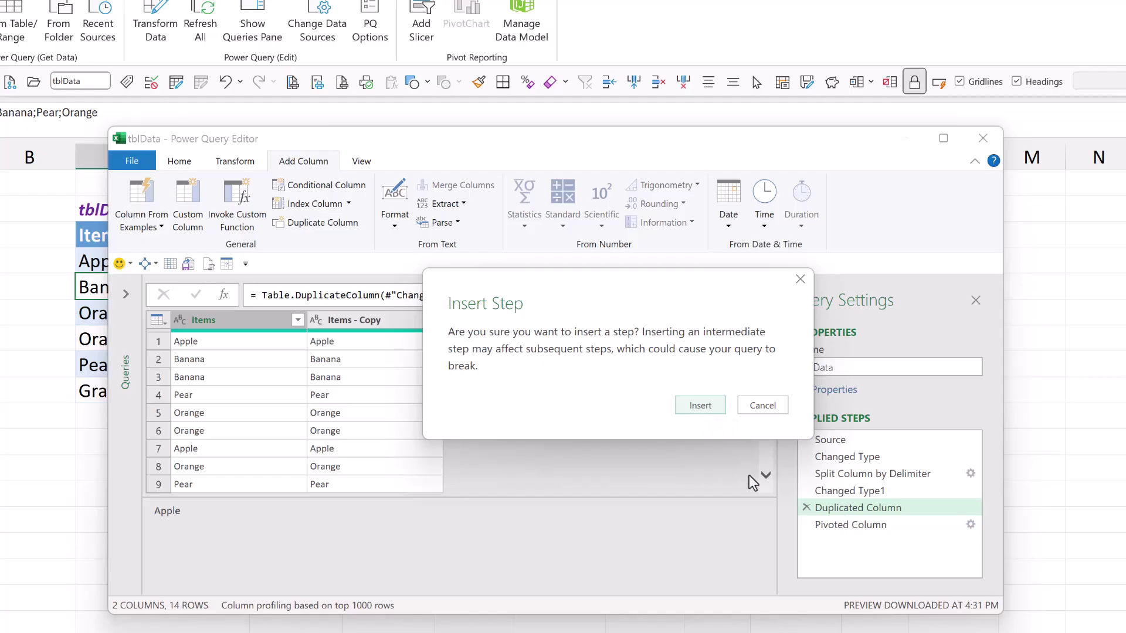
pyautogui.click(696, 405)
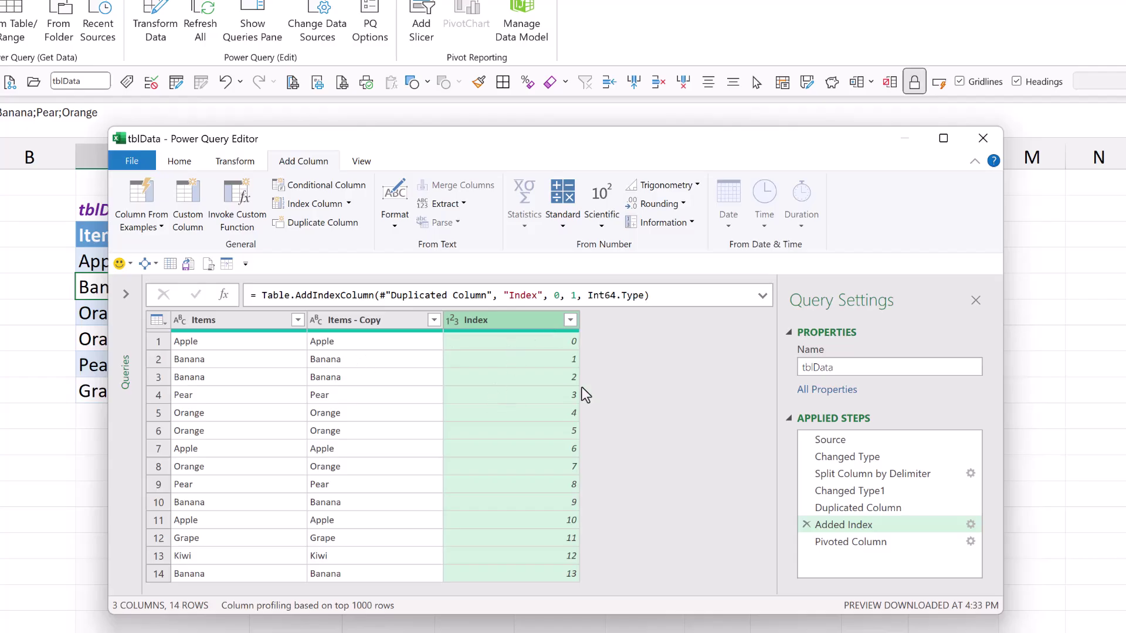
pyautogui.click(864, 542)
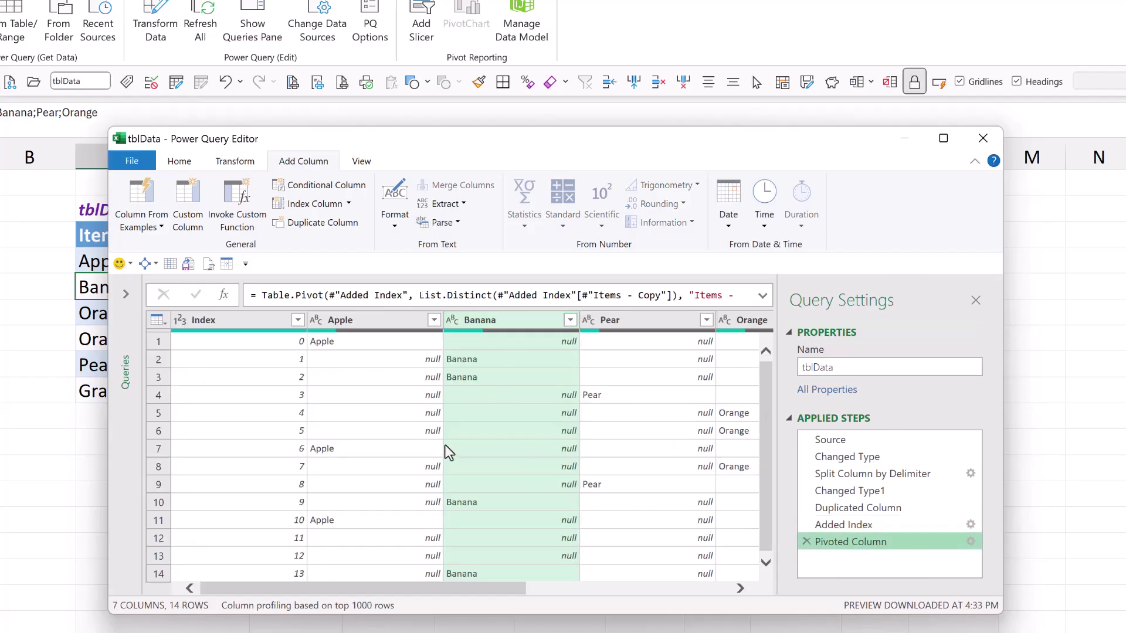
# Examine how Apple and Banana are spread over the pivoted rows and compare them with the expected table on the worksheet
pyautogui.moveTo(392, 588)
pyautogui.mouseDown()
pyautogui.moveTo(530, 586)
pyautogui.moveTo(407, 582)
pyautogui.mouseUp()
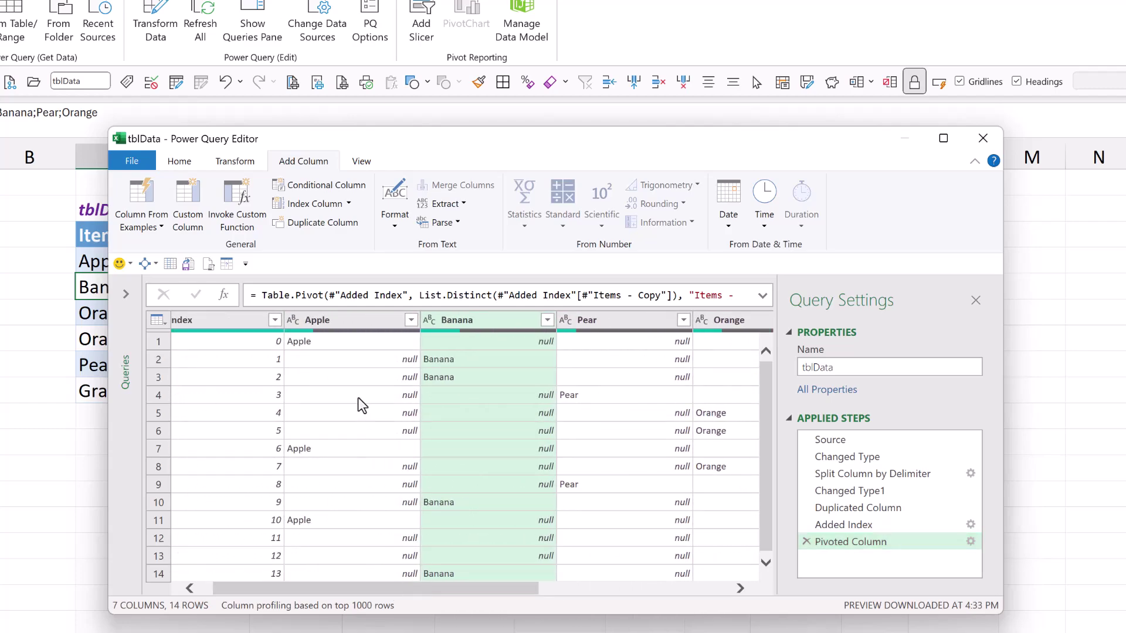
pyautogui.click(342, 343)
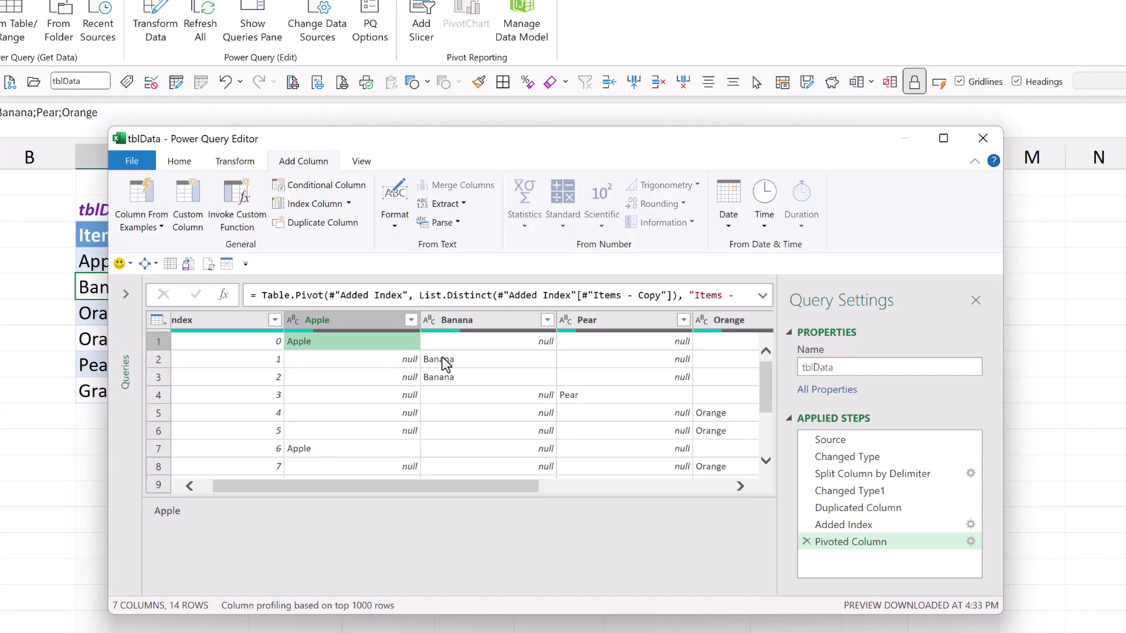
pyautogui.click(459, 363)
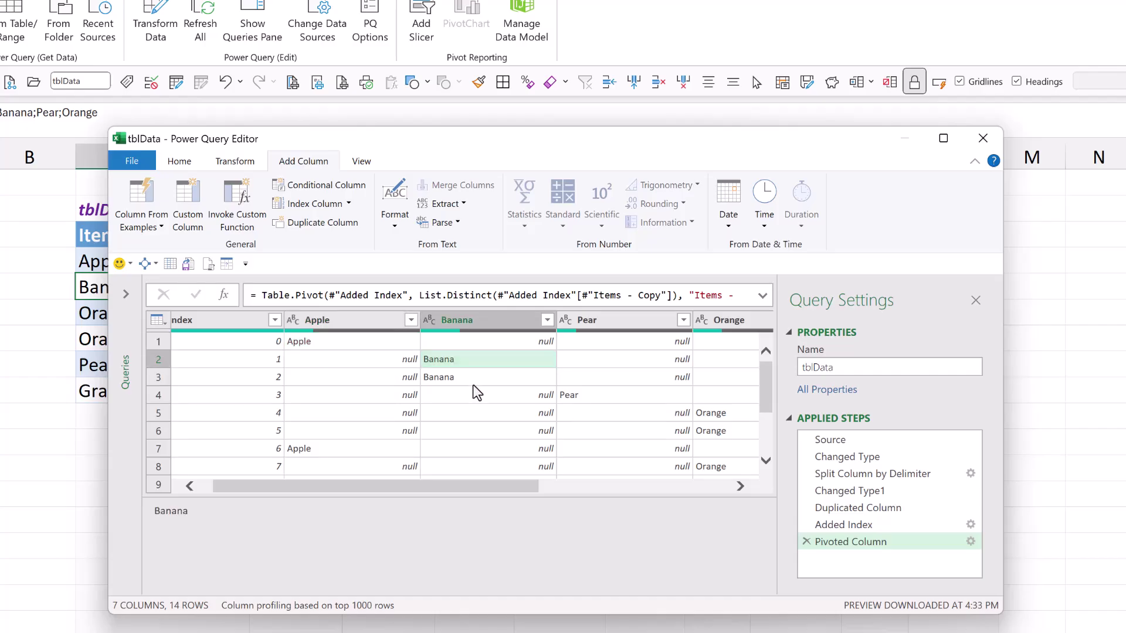
pyautogui.click(473, 382)
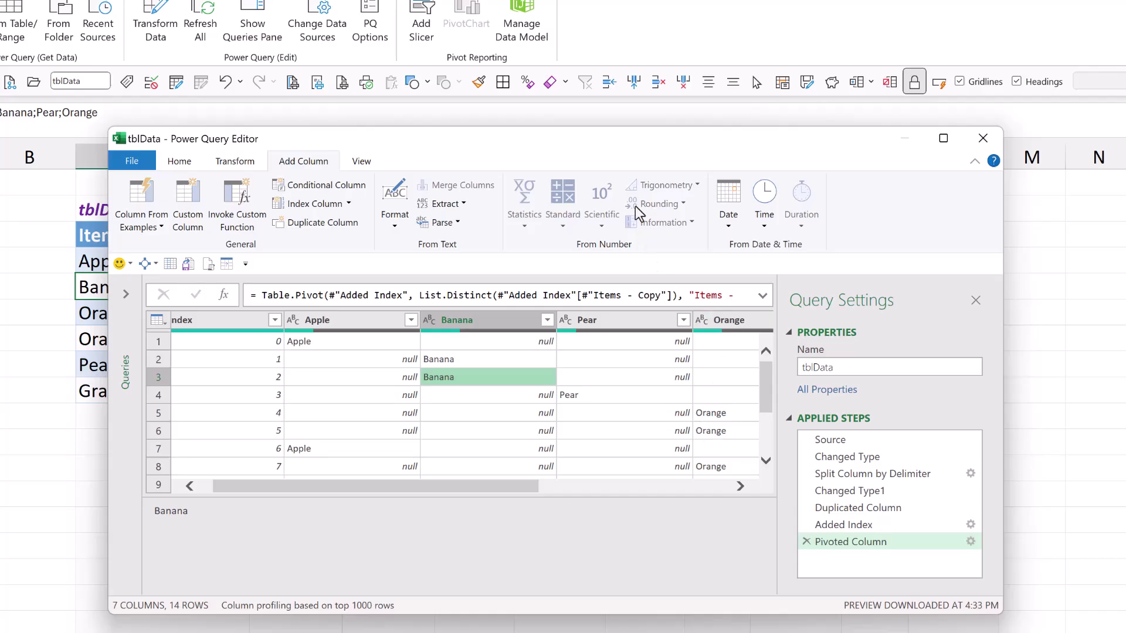
pyautogui.moveTo(623, 134); pyautogui.dragTo(590, 338)
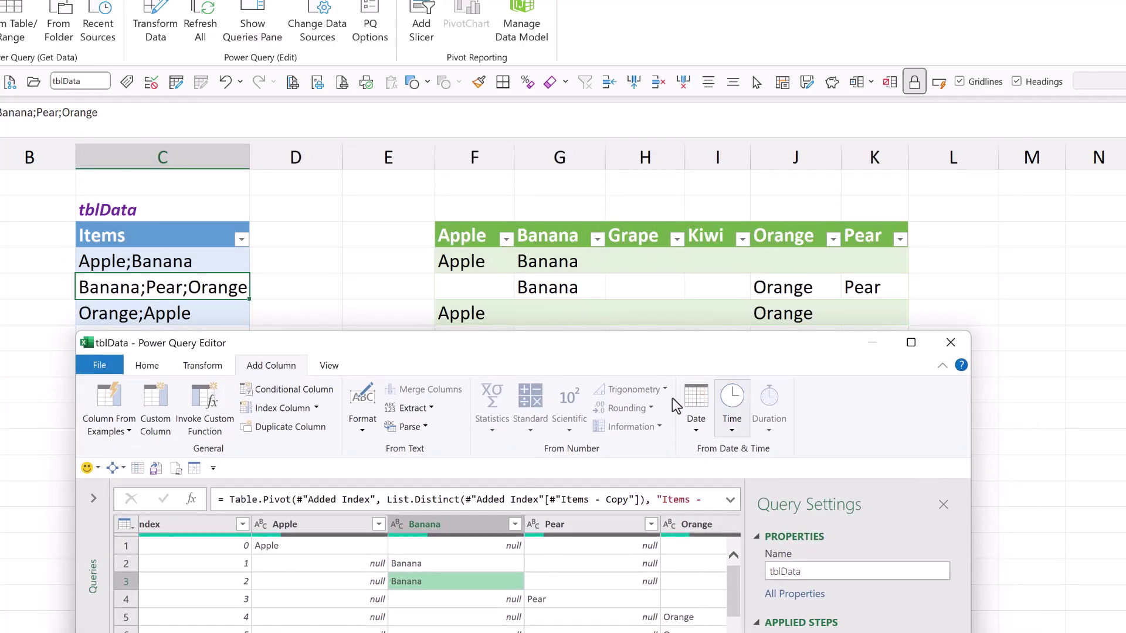
pyautogui.moveTo(529, 353); pyautogui.dragTo(539, 196)
# Delete the Added Index step that sits between Duplicated Column and Pivoted Column
pyautogui.click(821, 570)
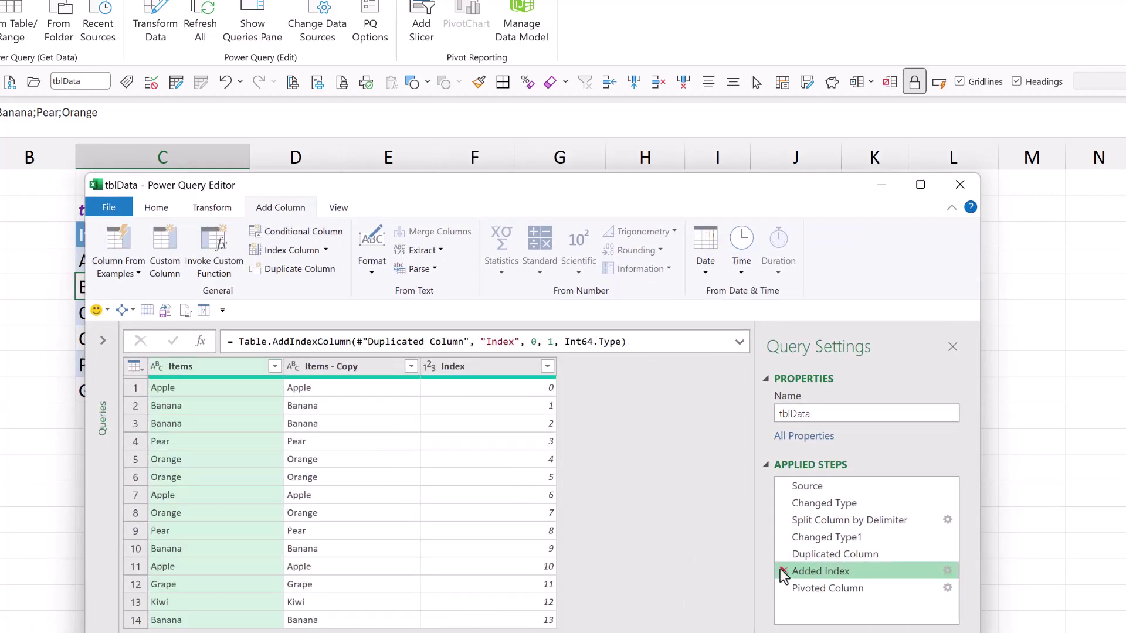
pyautogui.click(784, 571)
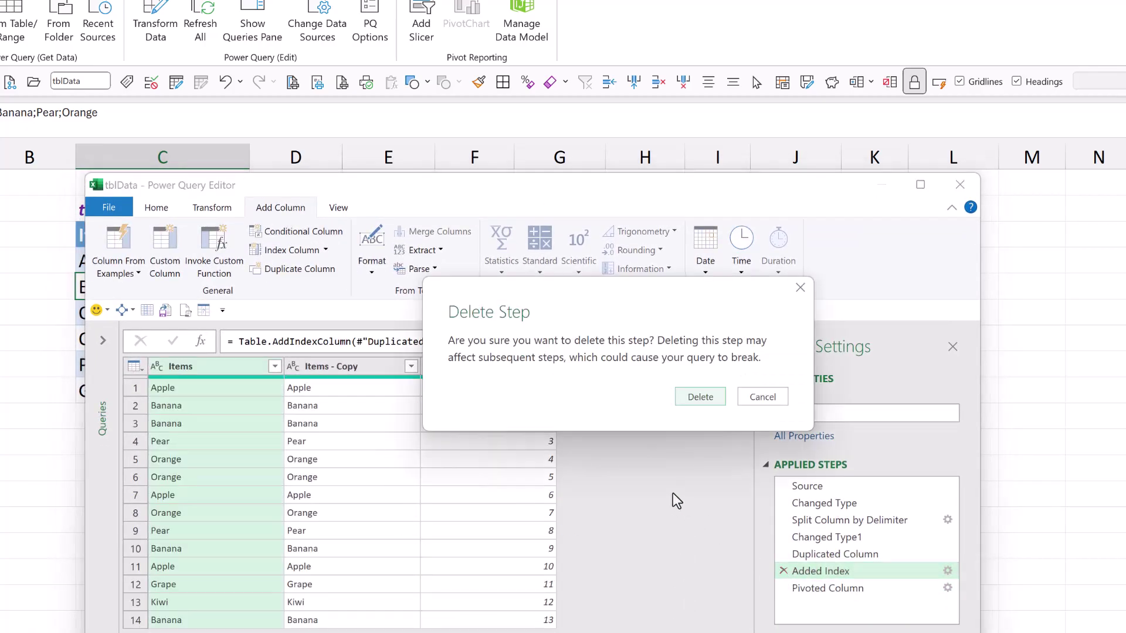
pyautogui.click(701, 396)
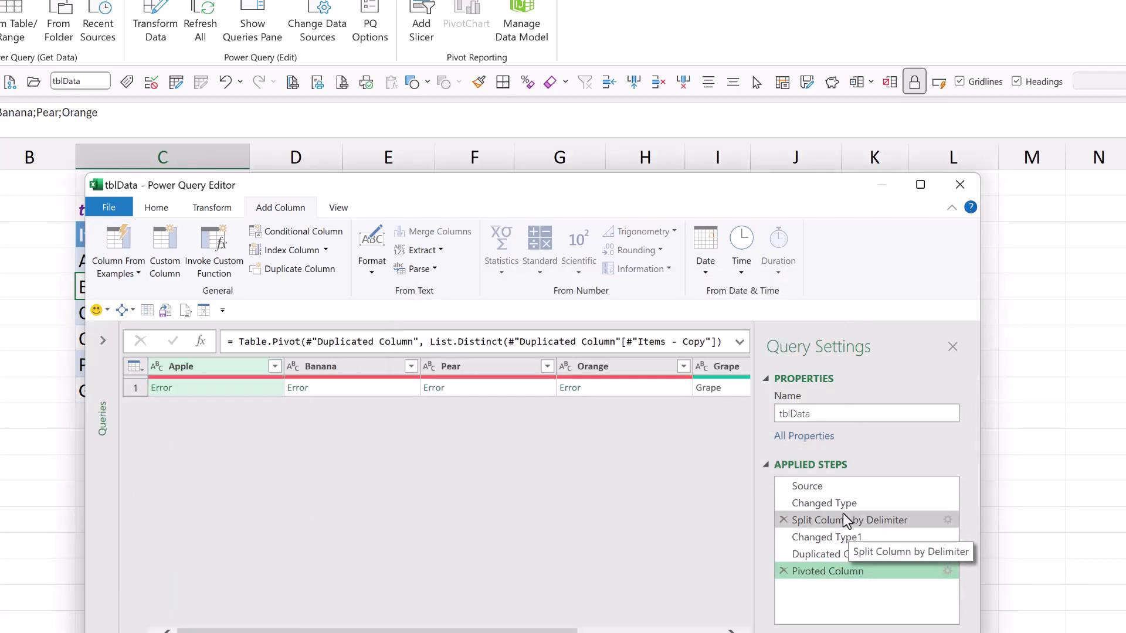
# Insert an index column starting at 0 right after the first Changed Type step, before the Items column is split
pyautogui.click(845, 519)
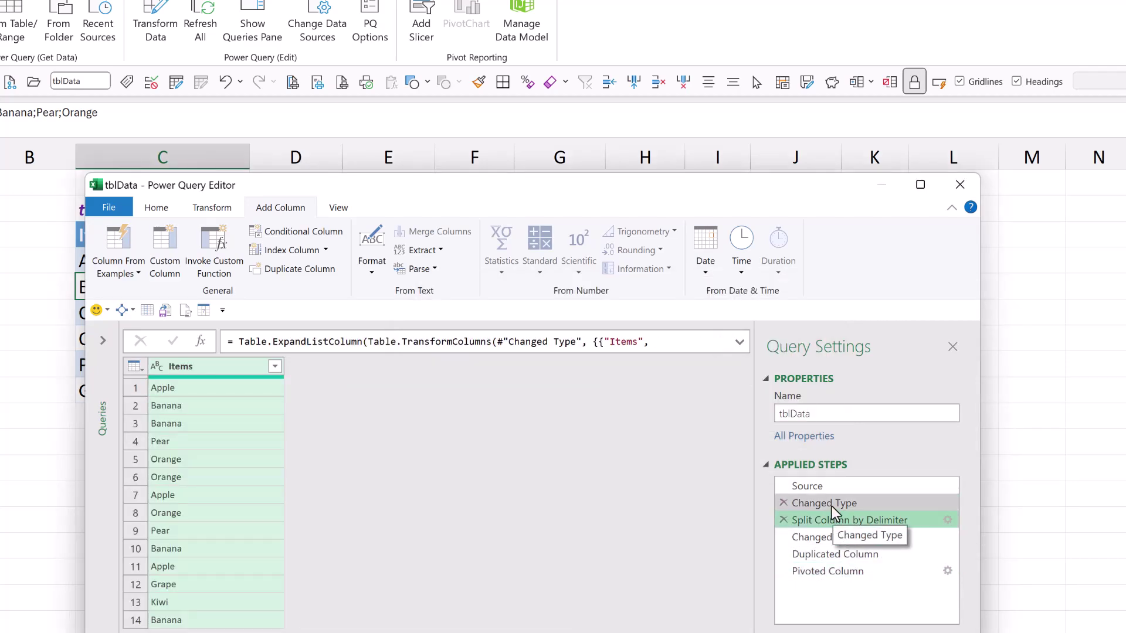
pyautogui.click(836, 502)
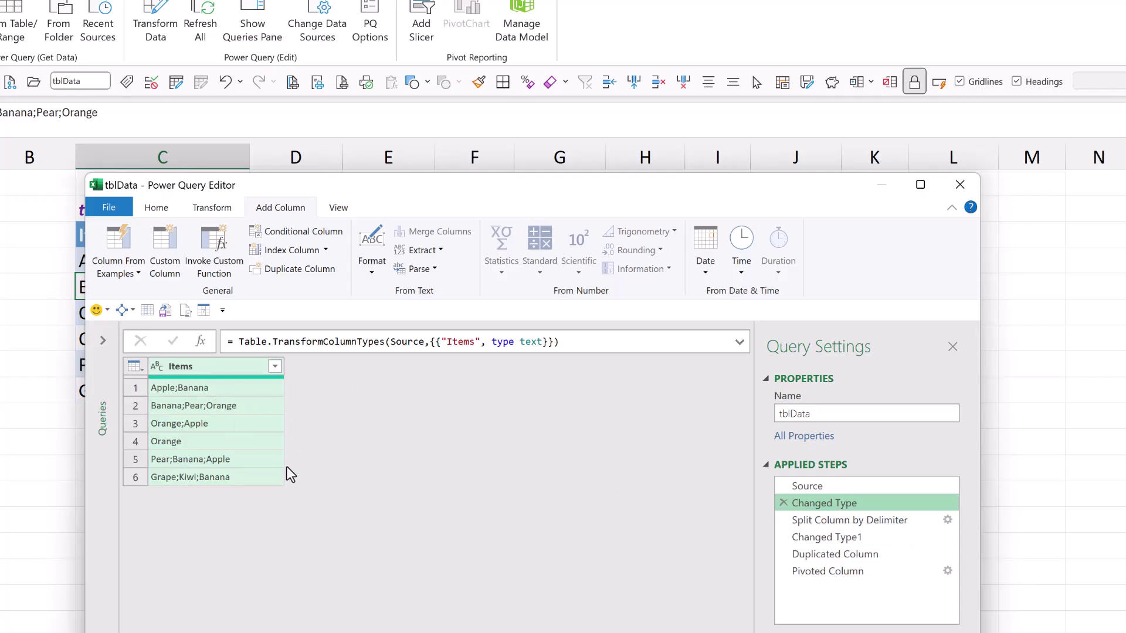
pyautogui.click(295, 252)
pyautogui.click(707, 410)
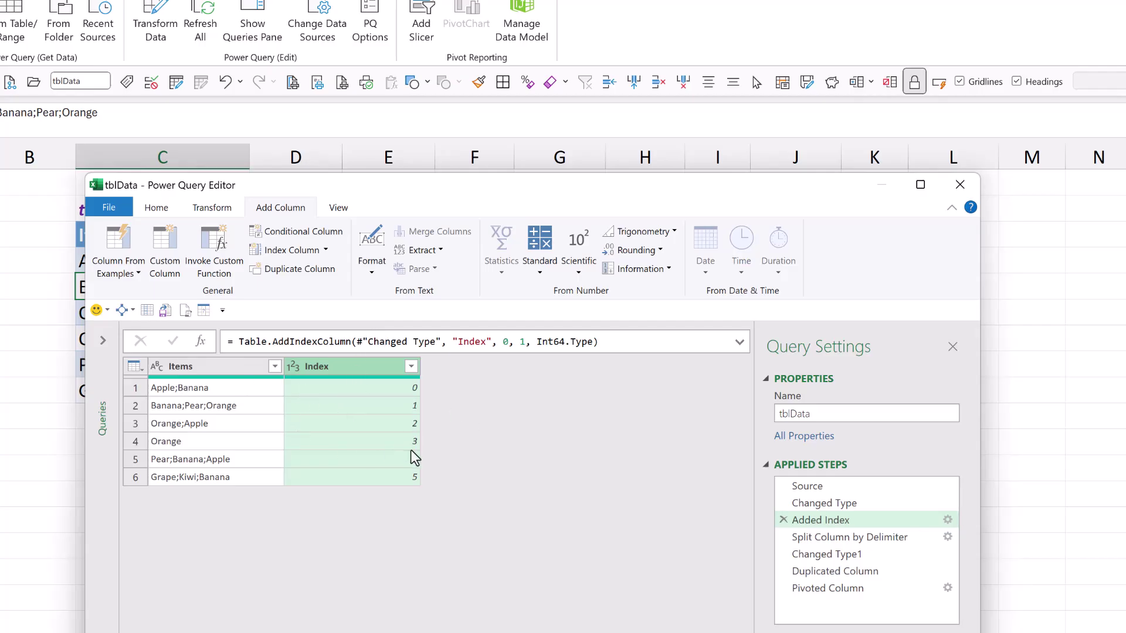
# Review the applied steps from Split Column by Delimiter through Pivoted Column and remove the Index column from the pivoted result
pyautogui.click(883, 543)
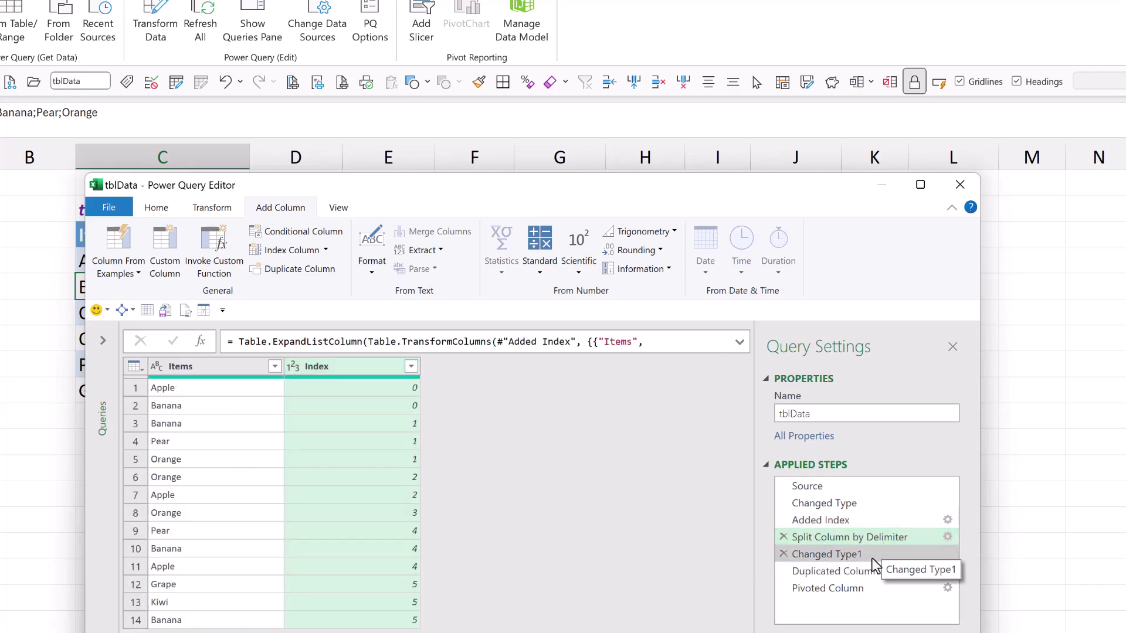
pyautogui.click(872, 557)
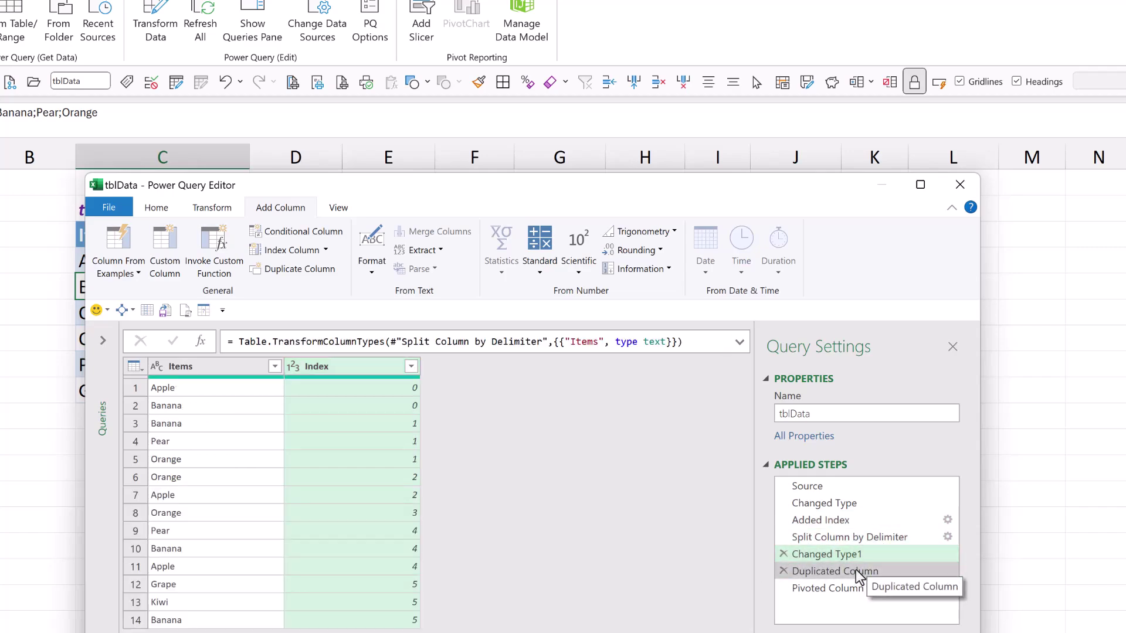
pyautogui.click(855, 572)
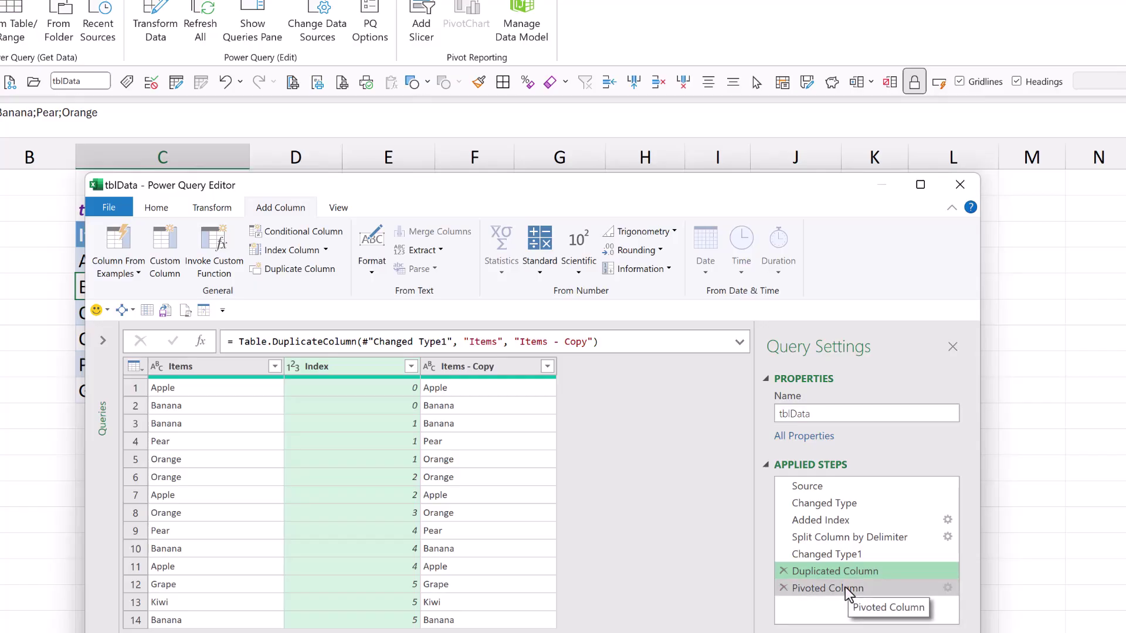
pyautogui.click(846, 587)
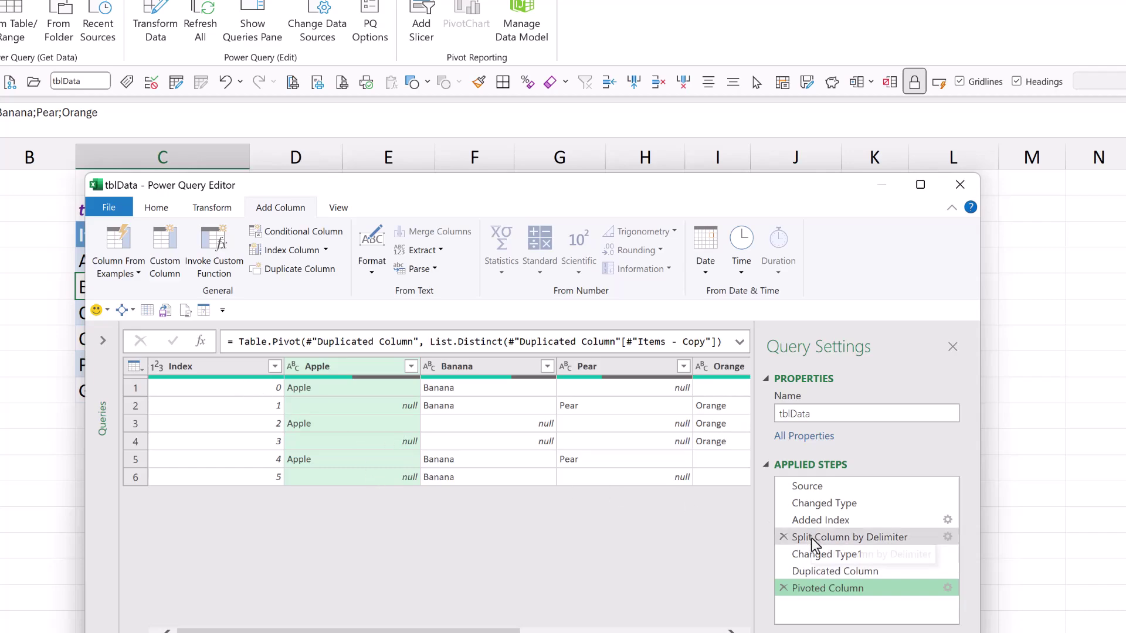
pyautogui.click(200, 370)
pyautogui.rightClick(200, 372)
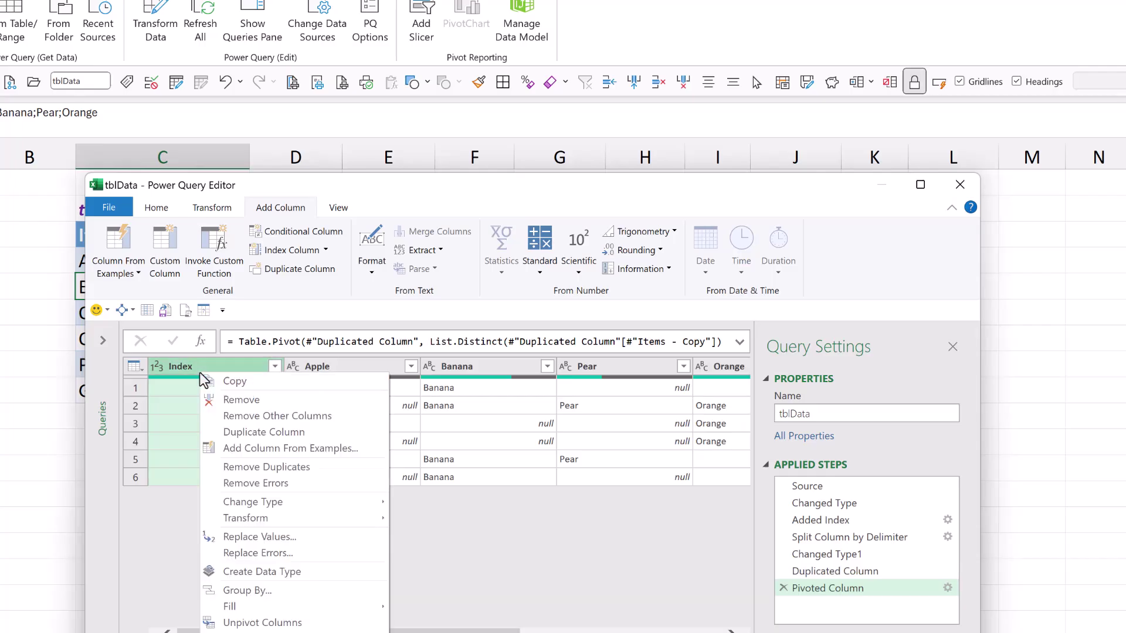
pyautogui.click(283, 400)
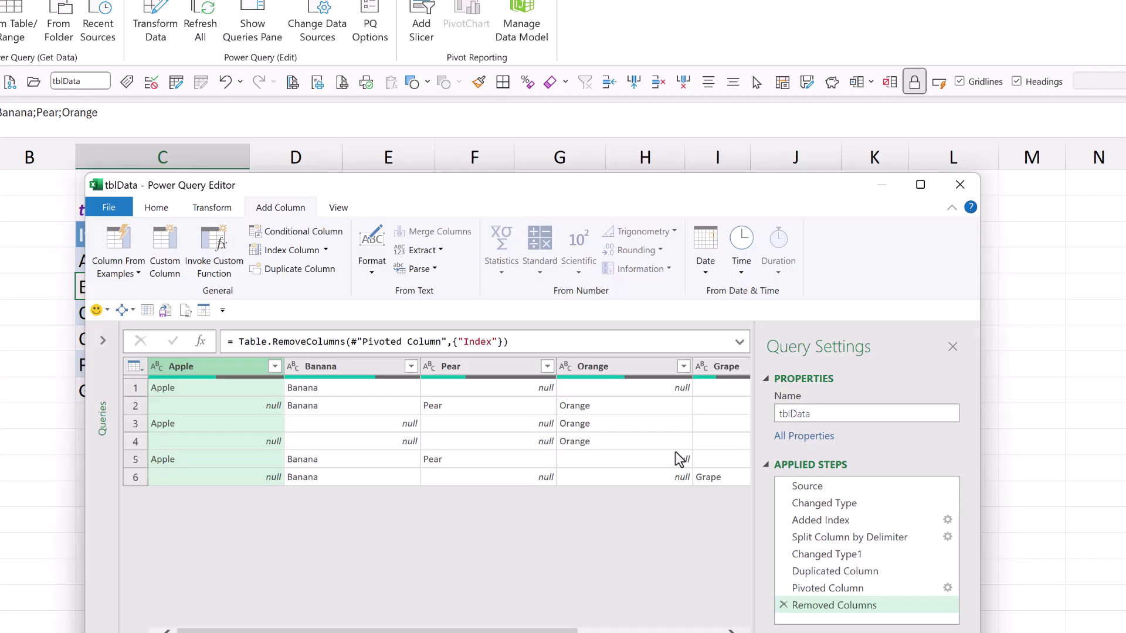
# Insert an ascending sort on the Items column right after the Duplicated Column step and check the column order through Removed Columns
pyautogui.click(865, 571)
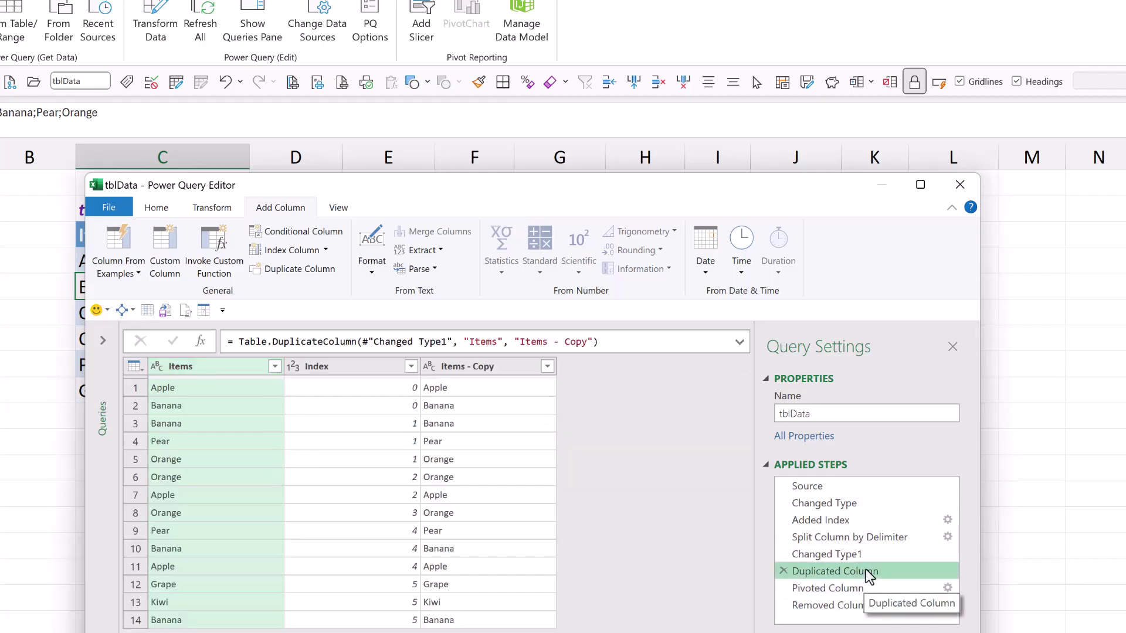
pyautogui.click(547, 366)
pyautogui.click(547, 366)
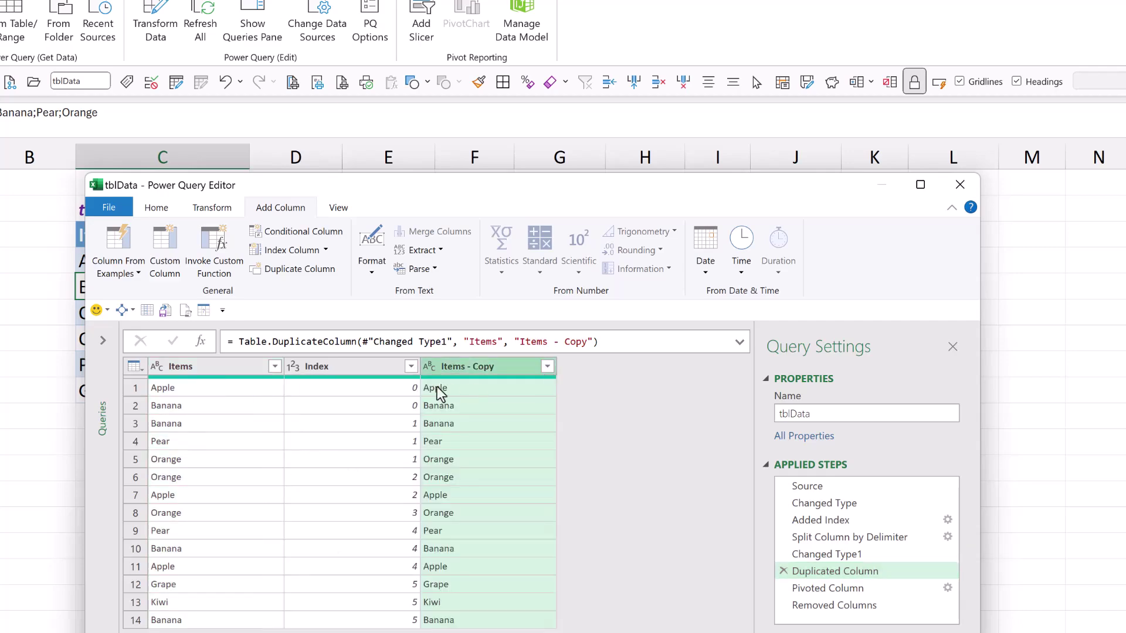
pyautogui.click(279, 368)
pyautogui.click(276, 367)
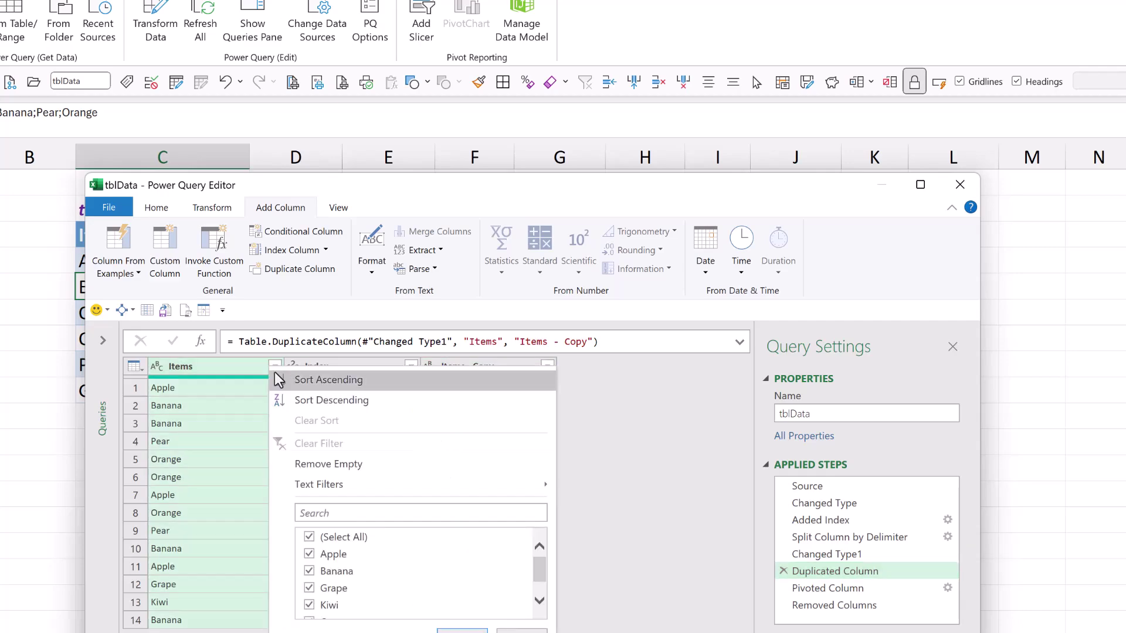
pyautogui.click(350, 381)
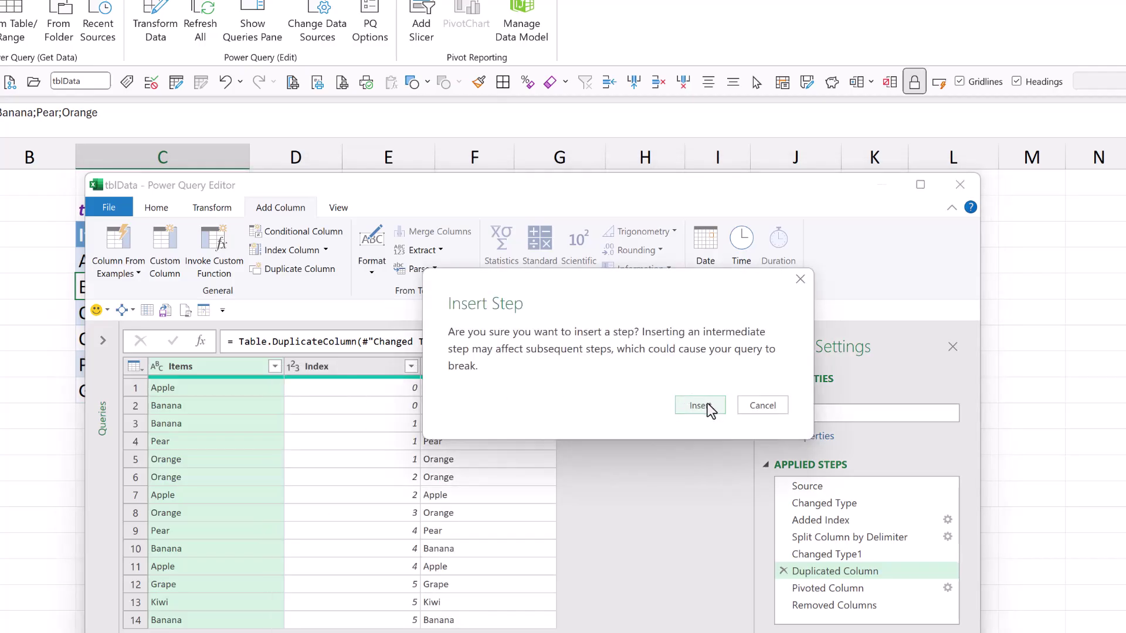
pyautogui.click(706, 405)
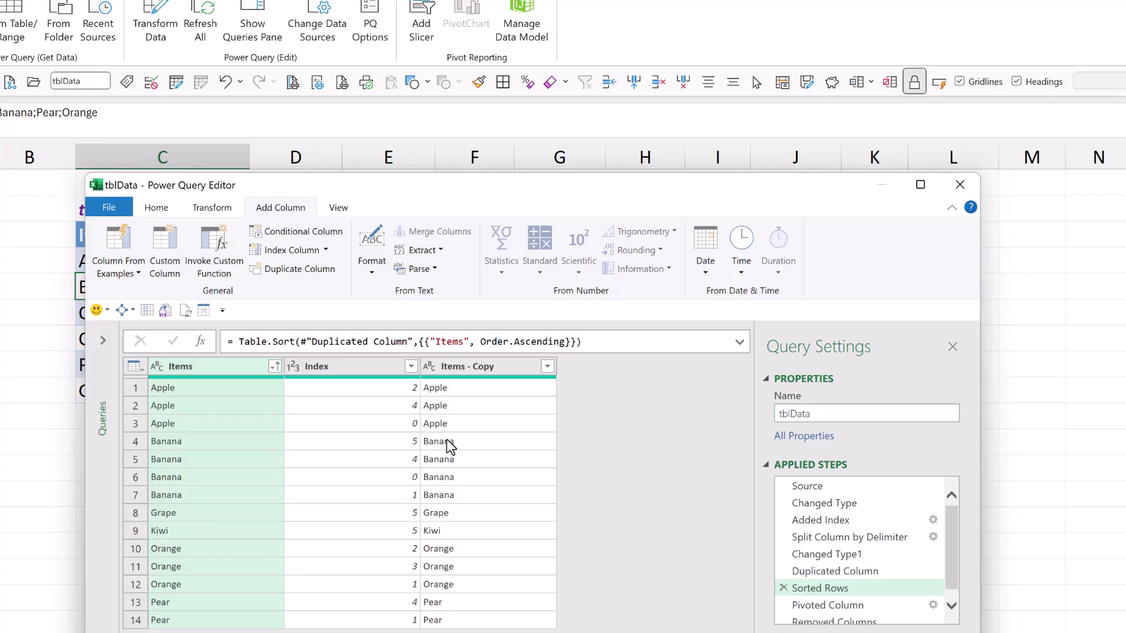
pyautogui.click(830, 604)
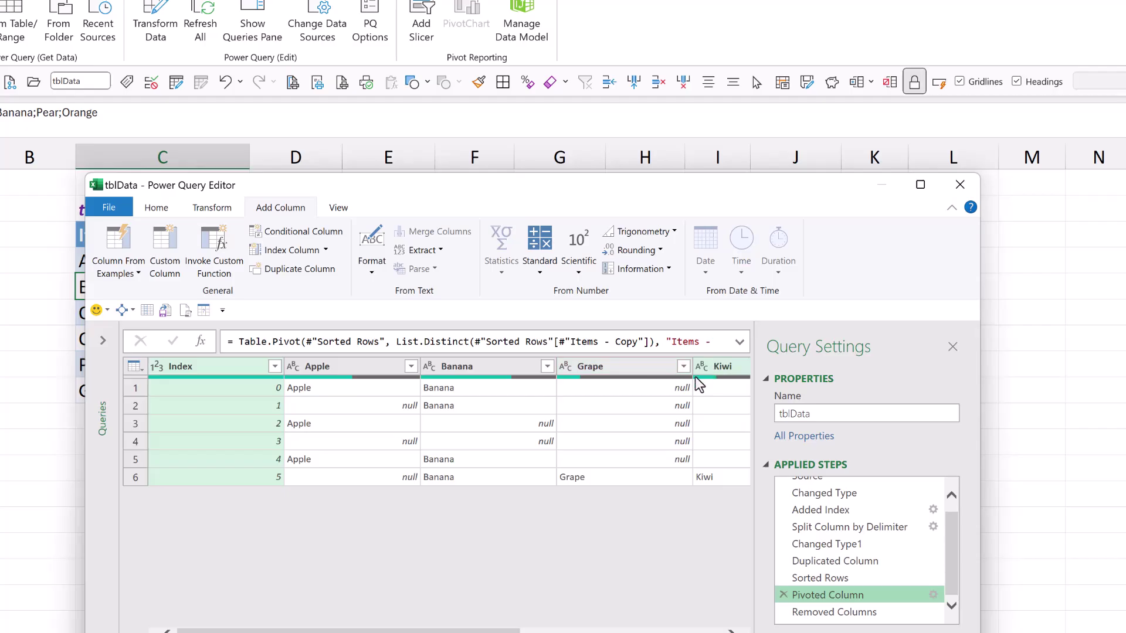
pyautogui.moveTo(444, 630); pyautogui.dragTo(456, 610)
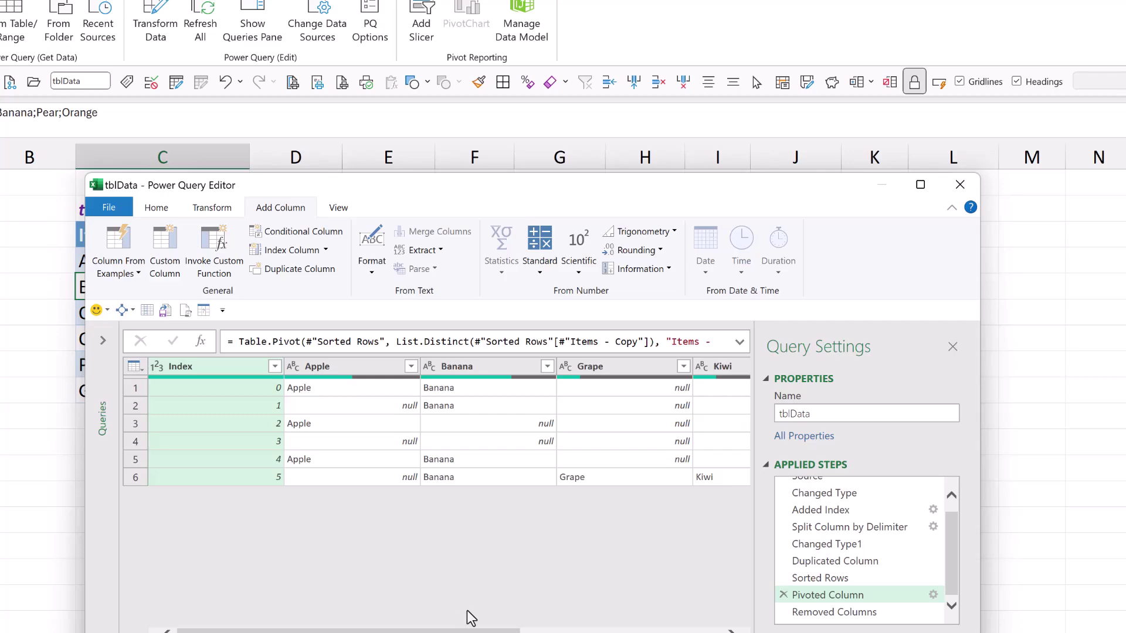
pyautogui.click(831, 613)
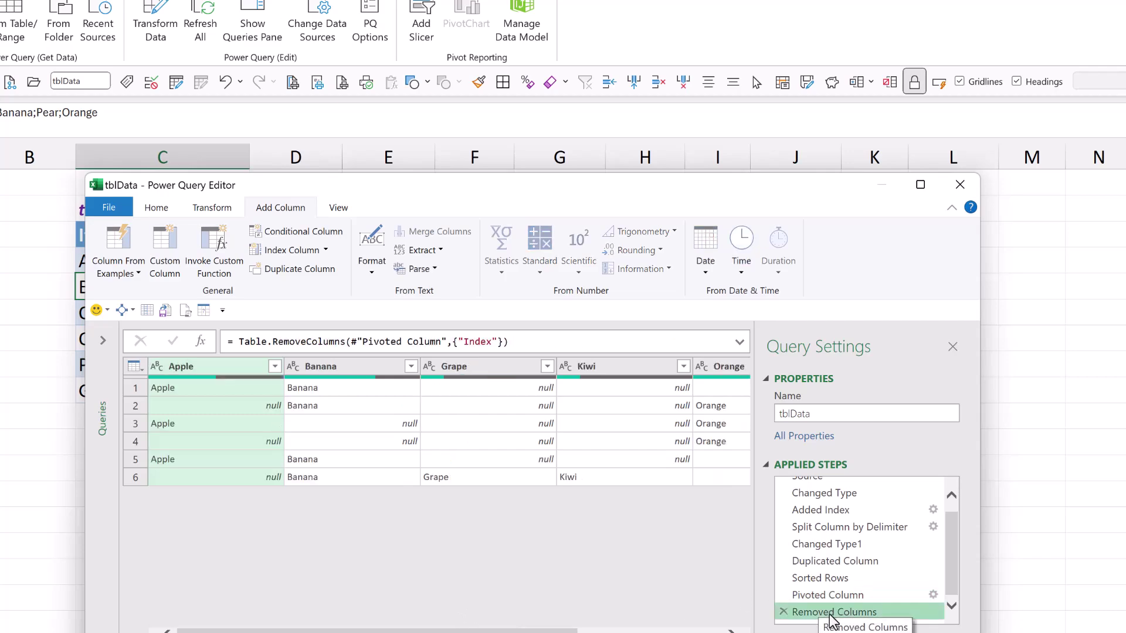
# Close the query editor and load the query as a table on the existing Data worksheet, starting at cell F12
pyautogui.click(159, 210)
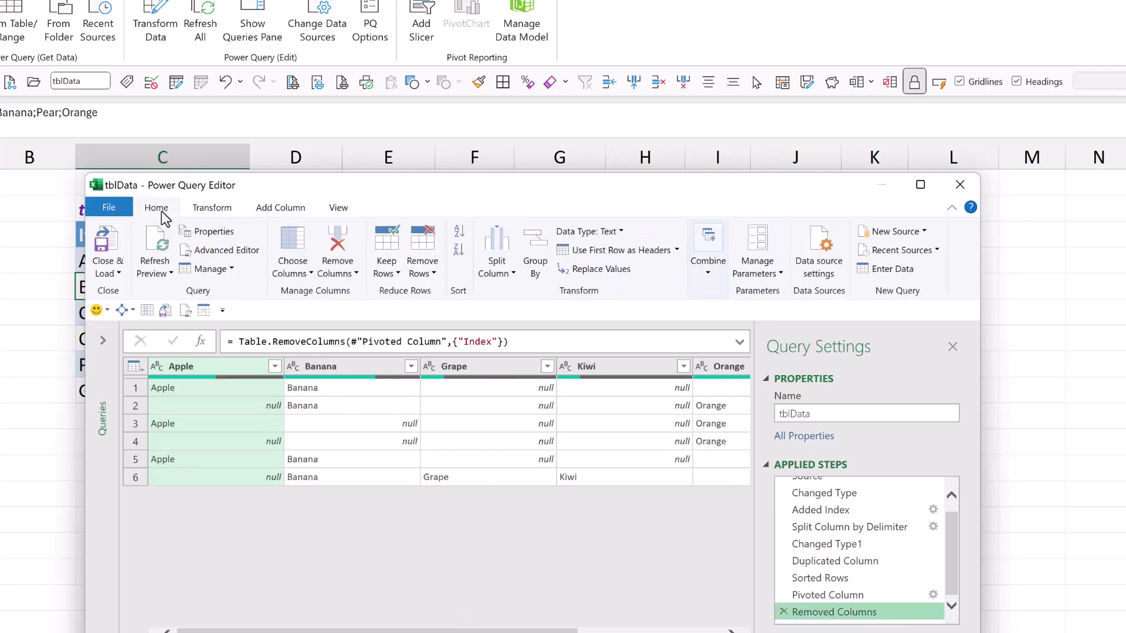
pyautogui.click(111, 273)
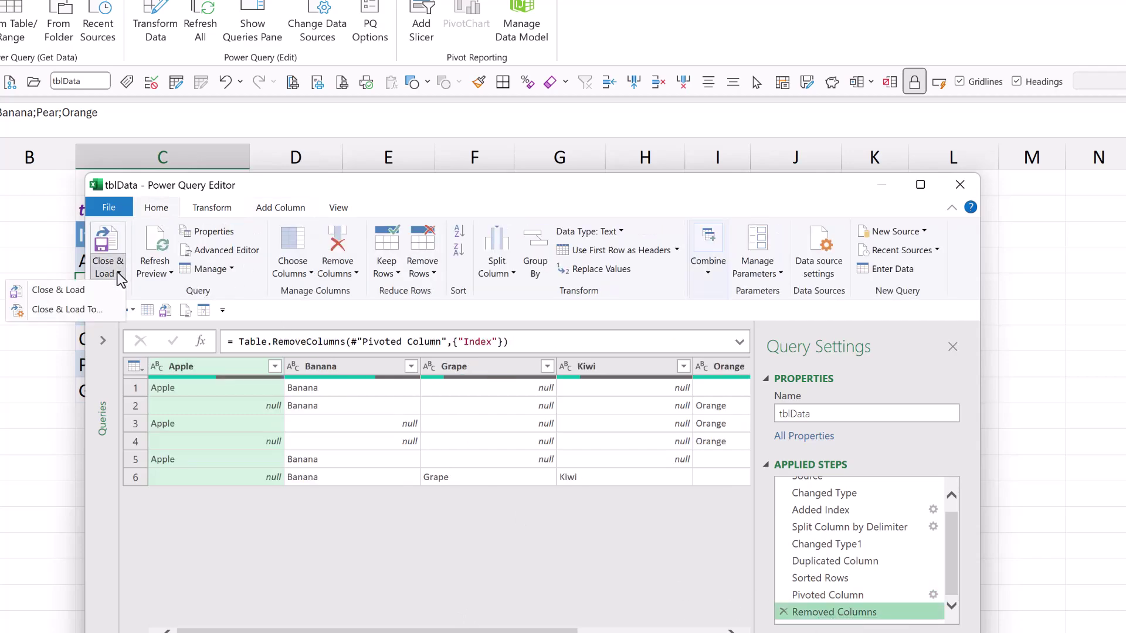
pyautogui.click(92, 311)
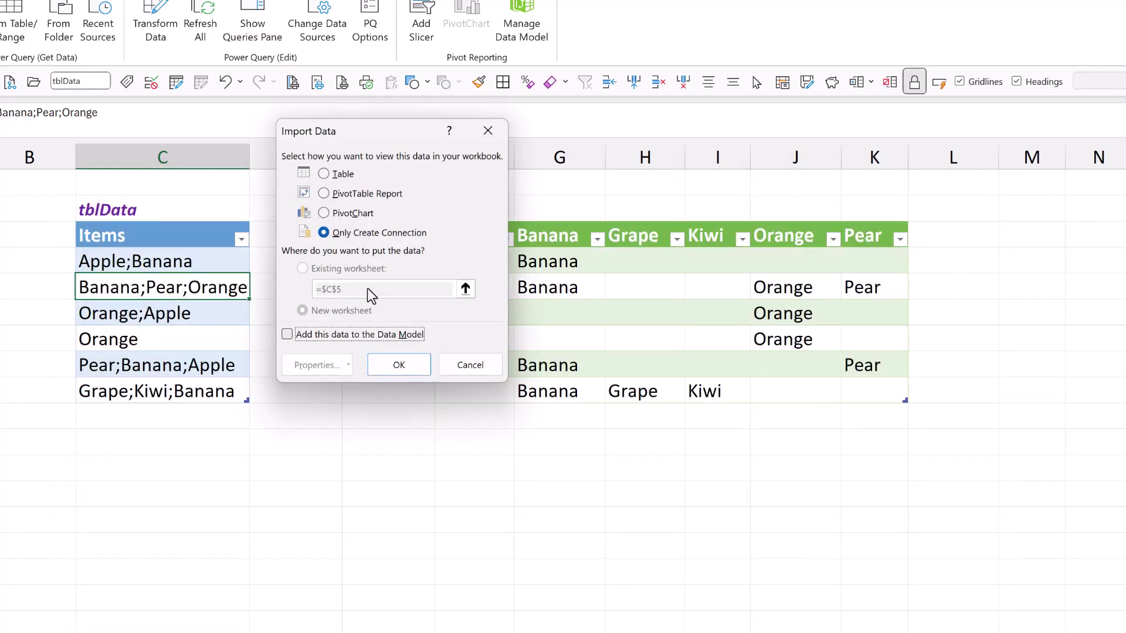
pyautogui.click(324, 173)
pyautogui.click(337, 270)
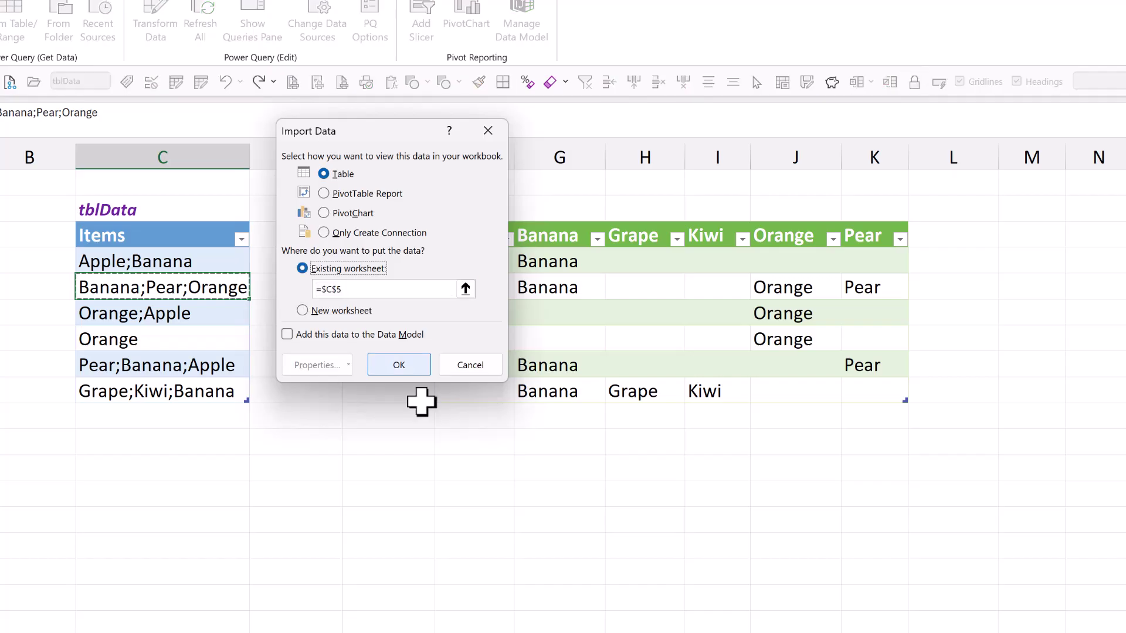
pyautogui.click(468, 468)
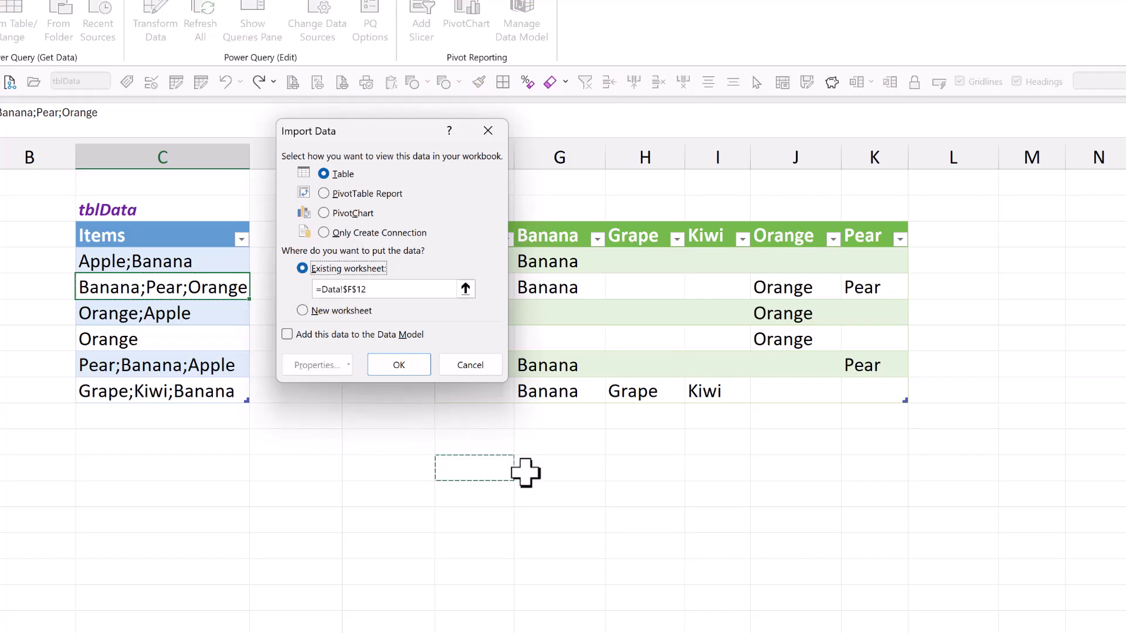
pyautogui.click(397, 363)
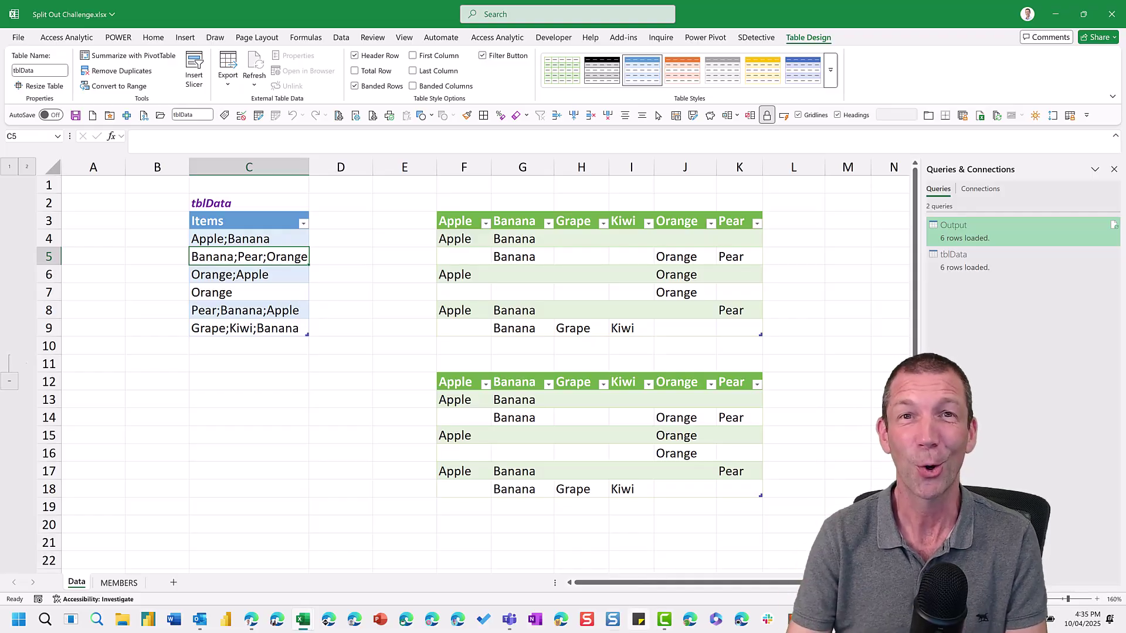
# Open the MEMBERS worksheet
pyautogui.click(102, 587)
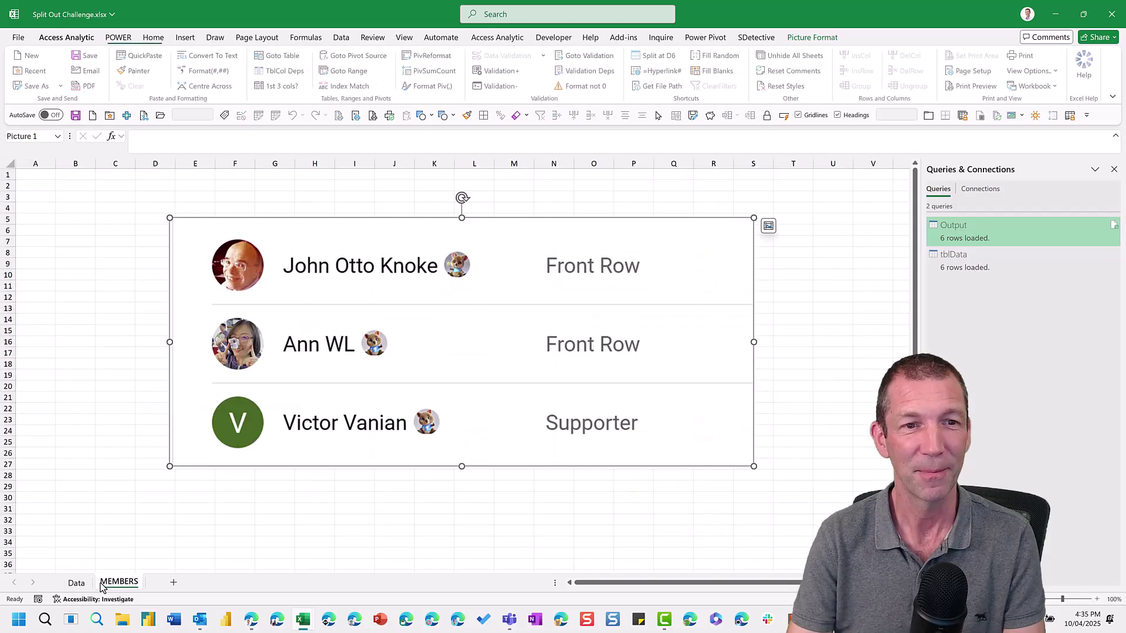